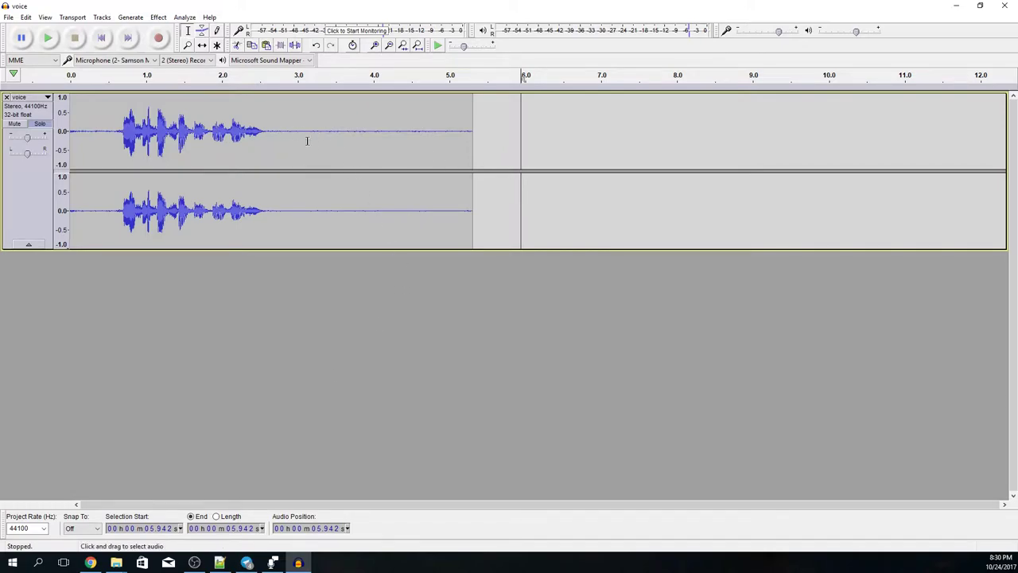
Step: Select and play the quiet tail after the speech, then Normalize it to expose the buzz
{"action": "left_click_drag", "start_coordinate": [281, 132], "coordinate": [471, 135]}
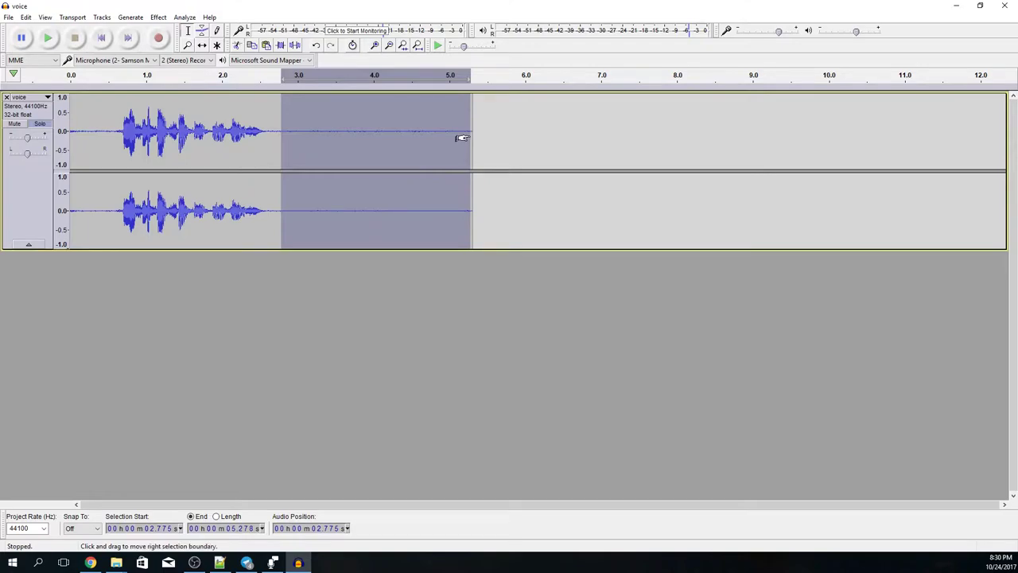
{"action": "left_click", "coordinate": [49, 38]}
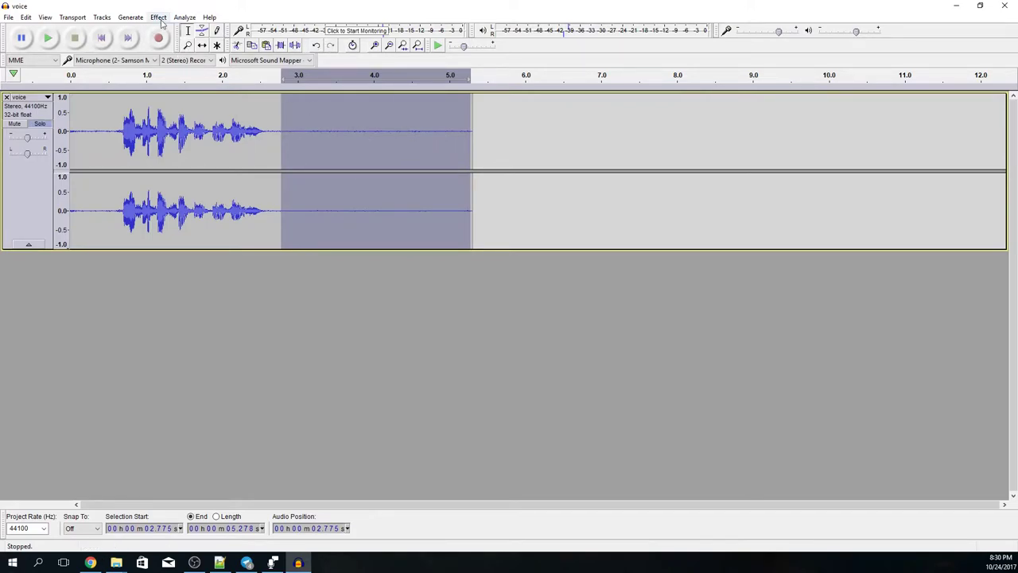
{"action": "left_click", "coordinate": [159, 17]}
{"action": "left_click", "coordinate": [159, 17]}
{"action": "left_click", "coordinate": [160, 16]}
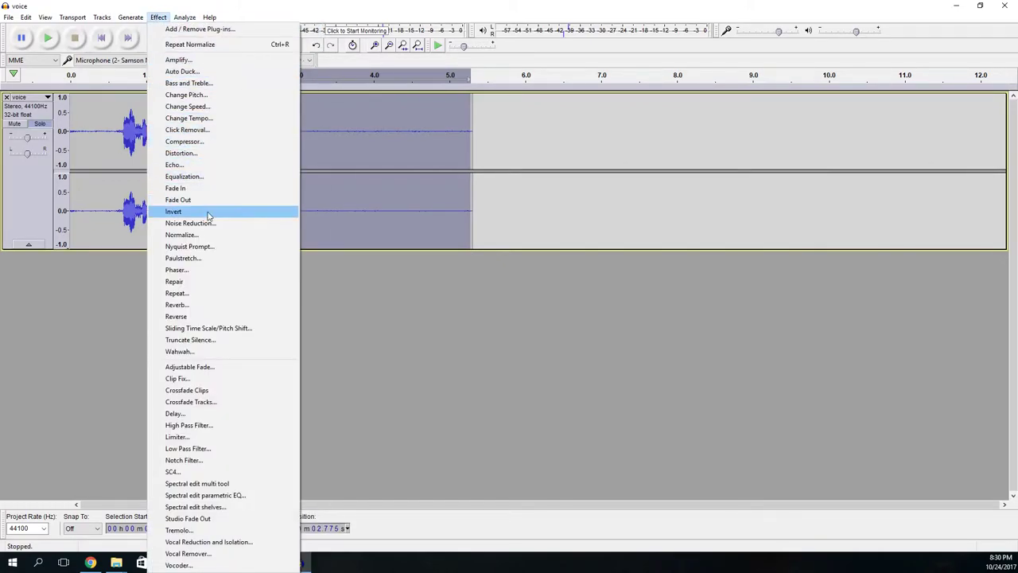
{"action": "left_click", "coordinate": [194, 235]}
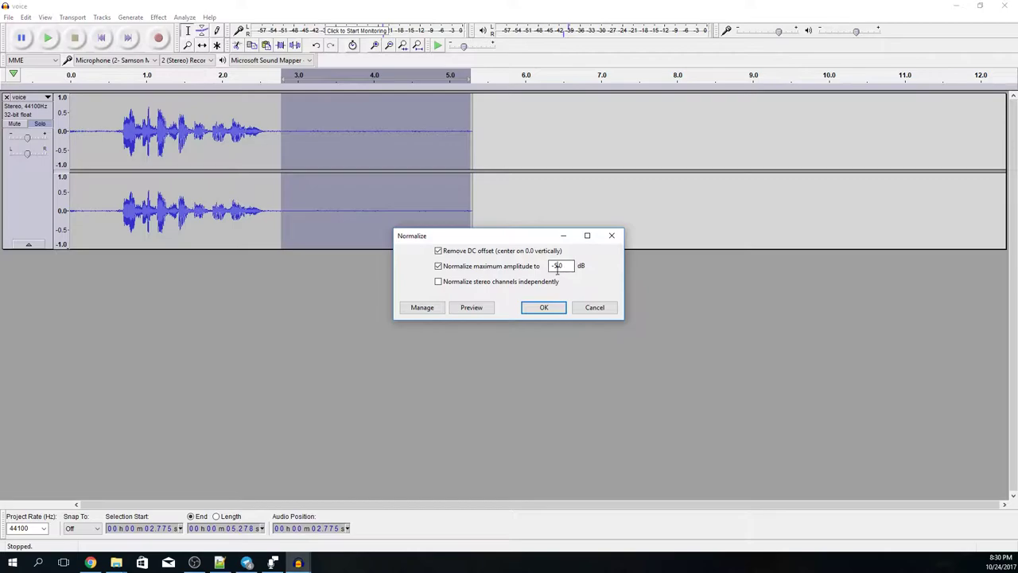
{"action": "left_click", "coordinate": [558, 307]}
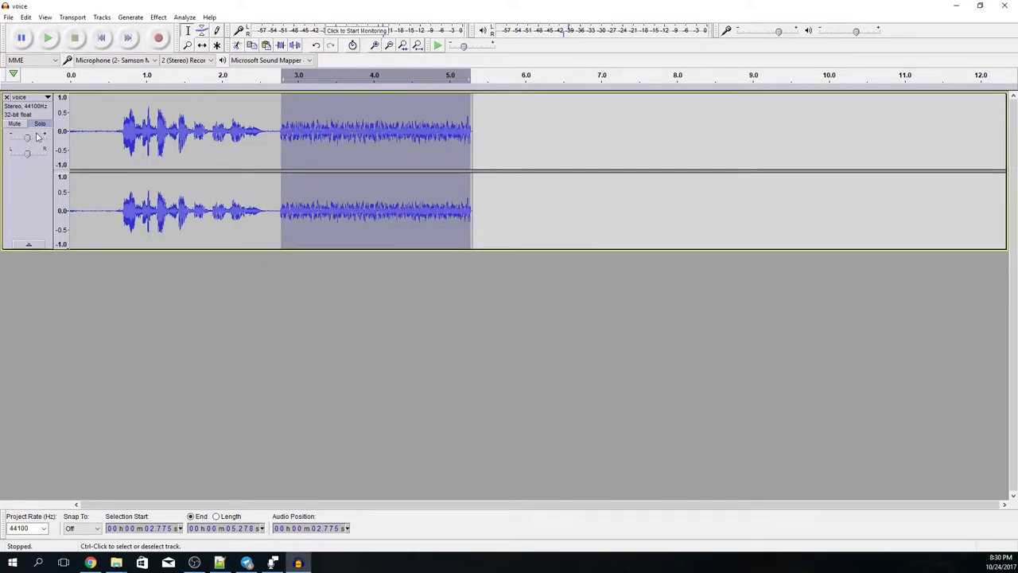
Step: Listen to the amplified buzz, then undo the normalization to restore the original level
{"action": "left_click", "coordinate": [47, 38]}
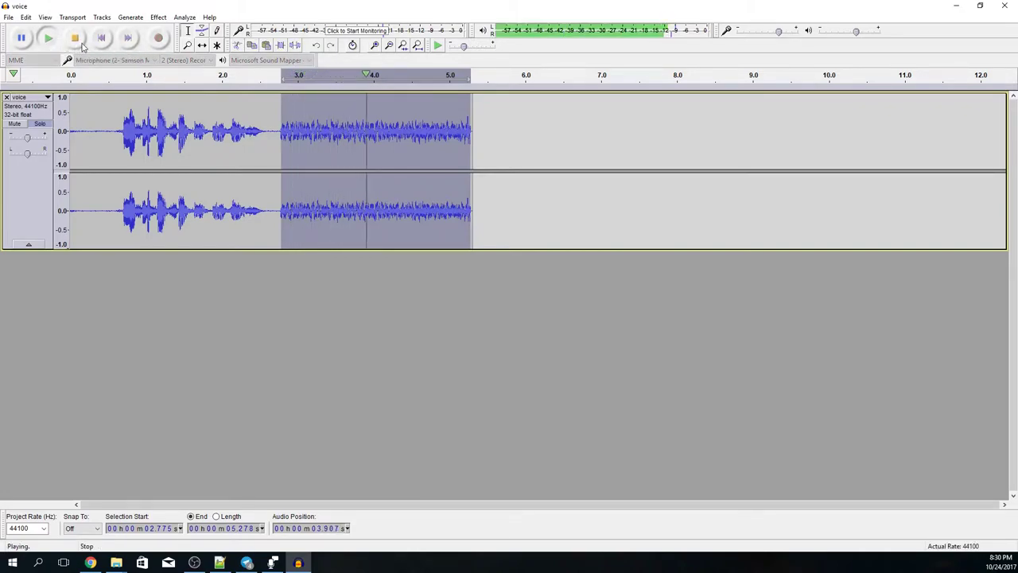
{"action": "left_click", "coordinate": [75, 37]}
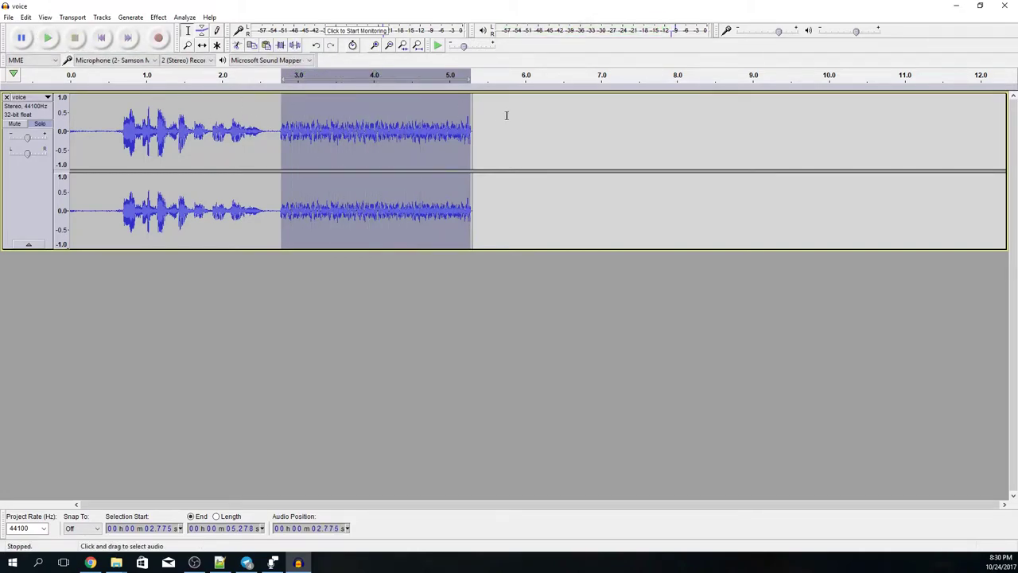
{"action": "key", "text": "ctrl+z"}
{"action": "left_click", "coordinate": [451, 153]}
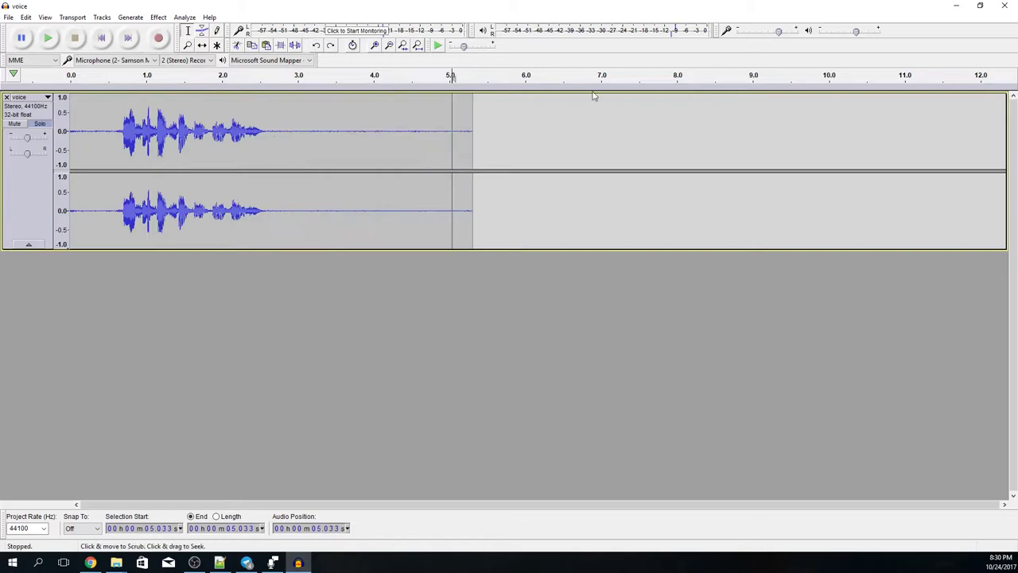
Step: View the Samson Sound Deck product page in Chrome, then minimize the browser back to Audacity
{"action": "left_click", "coordinate": [91, 562]}
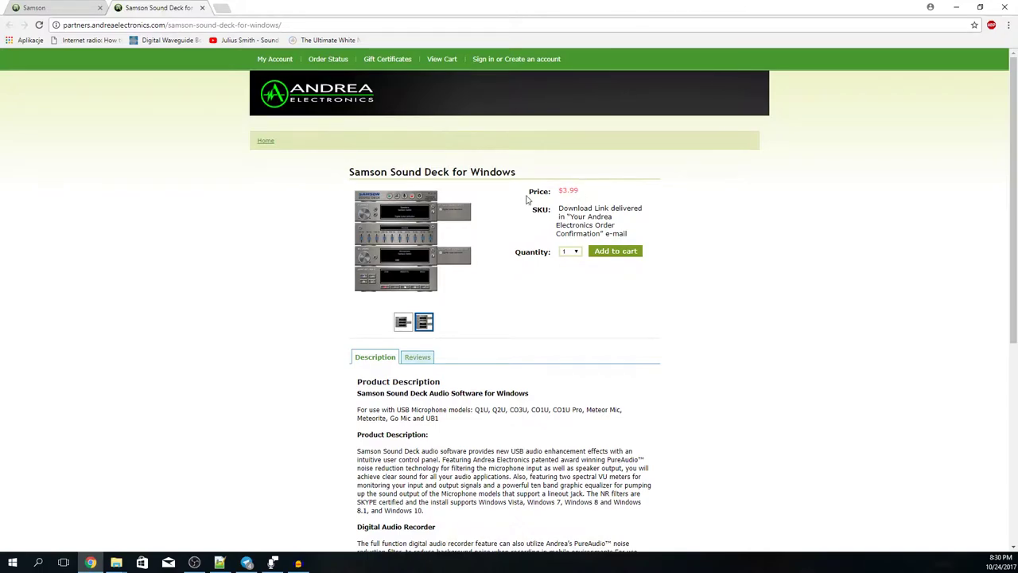
{"action": "mouse_move", "coordinate": [448, 239]}
{"action": "key", "text": "alt+Tab"}
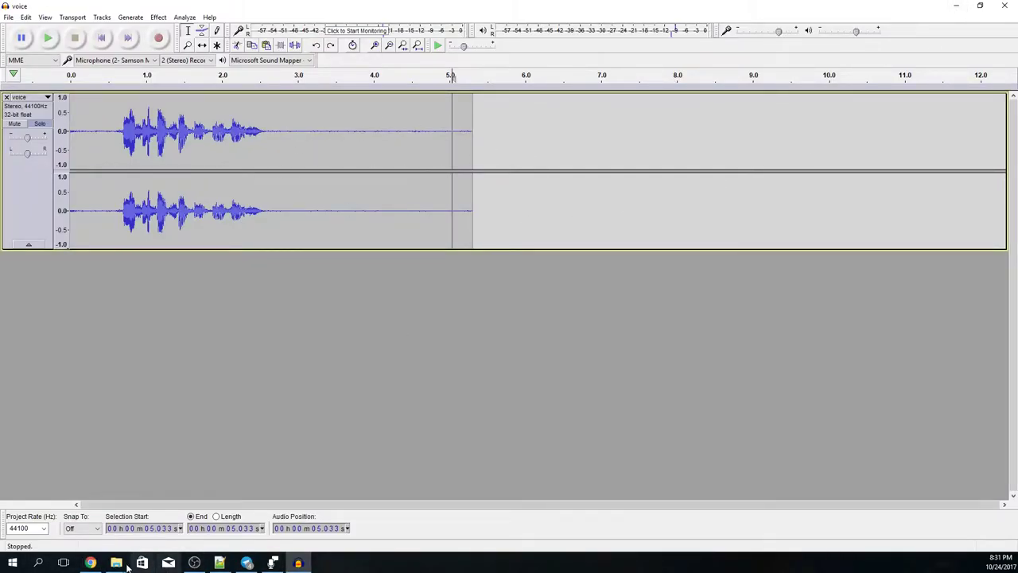
{"action": "left_click", "coordinate": [97, 565]}
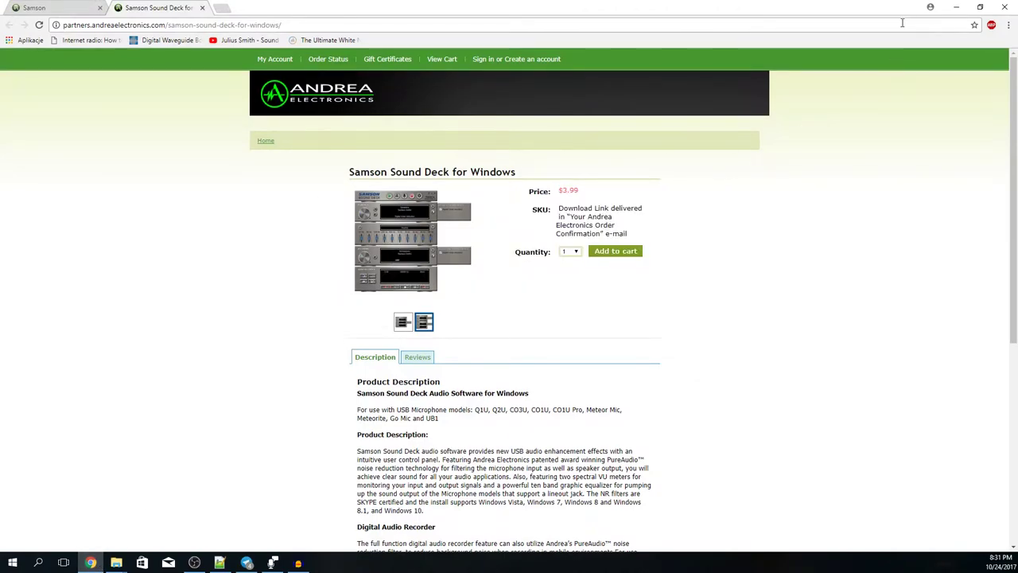
{"action": "left_click", "coordinate": [956, 7]}
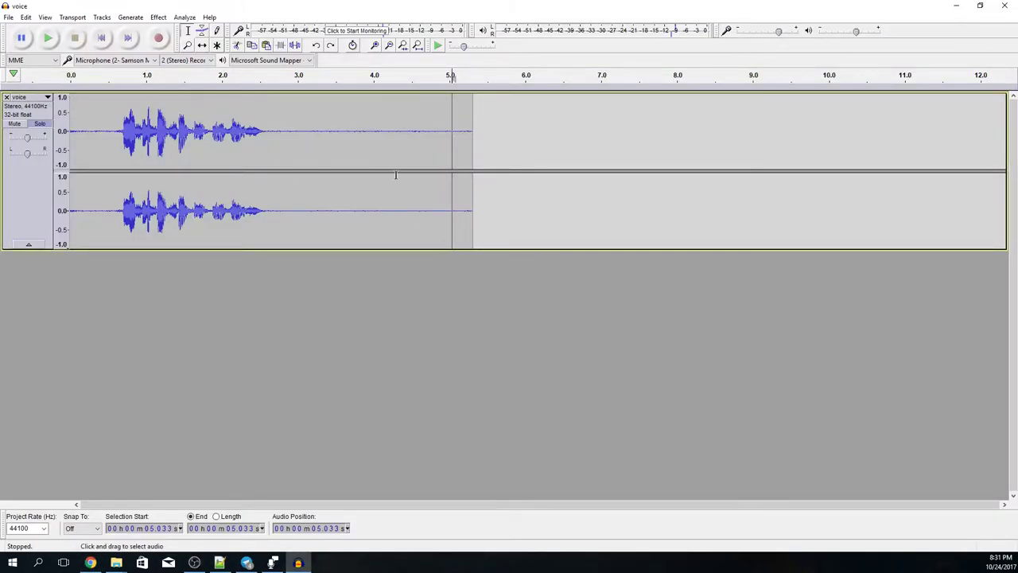
Step: Plot the full-screen spectrum of the silent tail (2.66–5.3 s) to inspect hum peaks, then close it
{"action": "left_click_drag", "start_coordinate": [273, 130], "coordinate": [473, 145]}
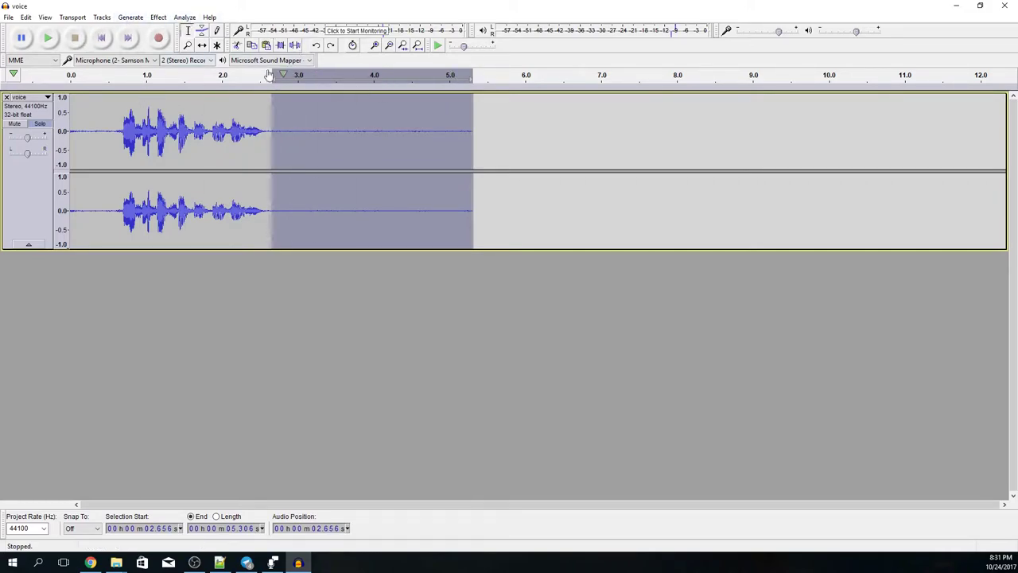
{"action": "left_click", "coordinate": [184, 17]}
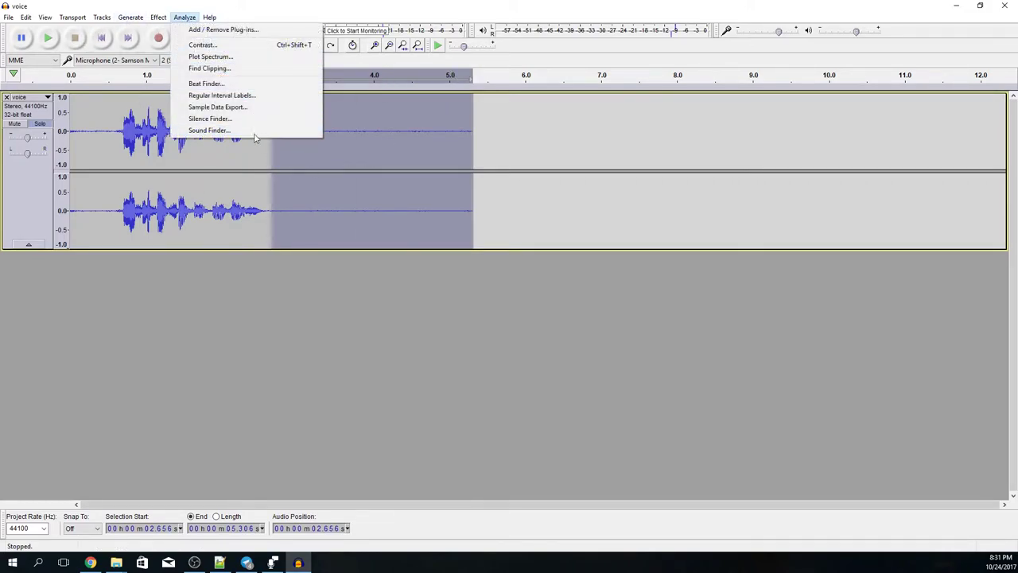
{"action": "left_click", "coordinate": [218, 57]}
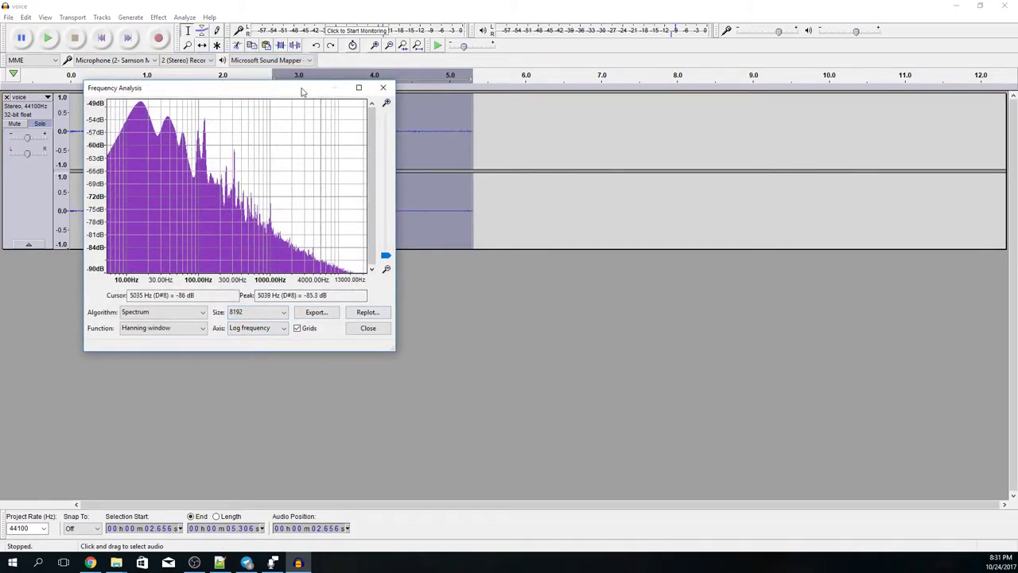
{"action": "left_click", "coordinate": [359, 89]}
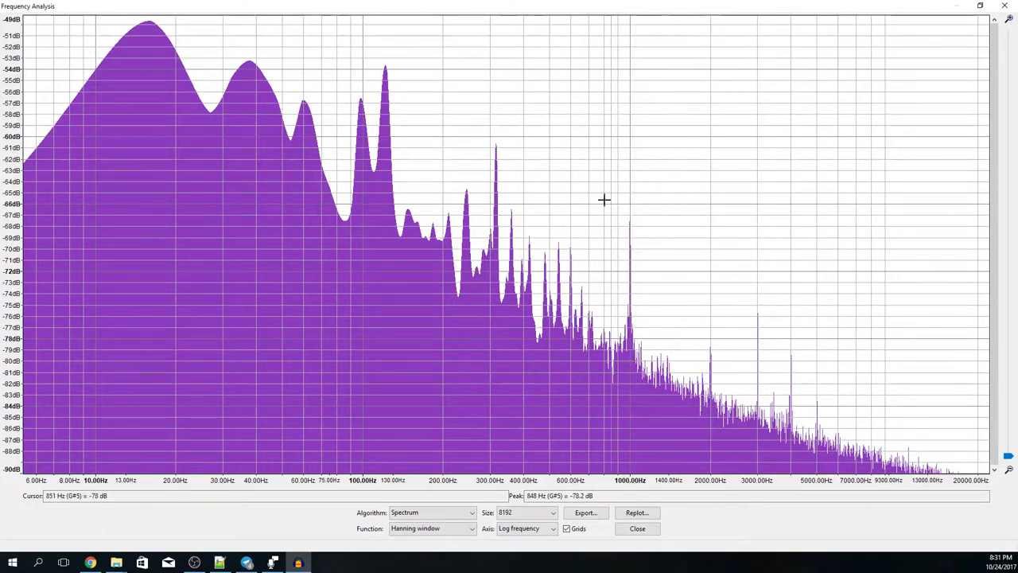
{"action": "left_click", "coordinate": [636, 528]}
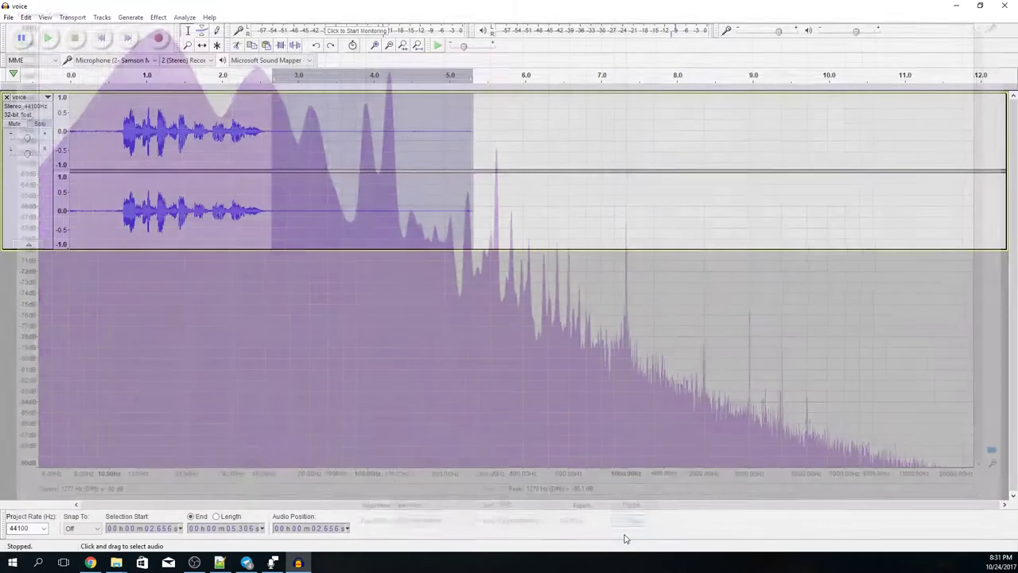
{"action": "key", "text": "ctrl+a"}
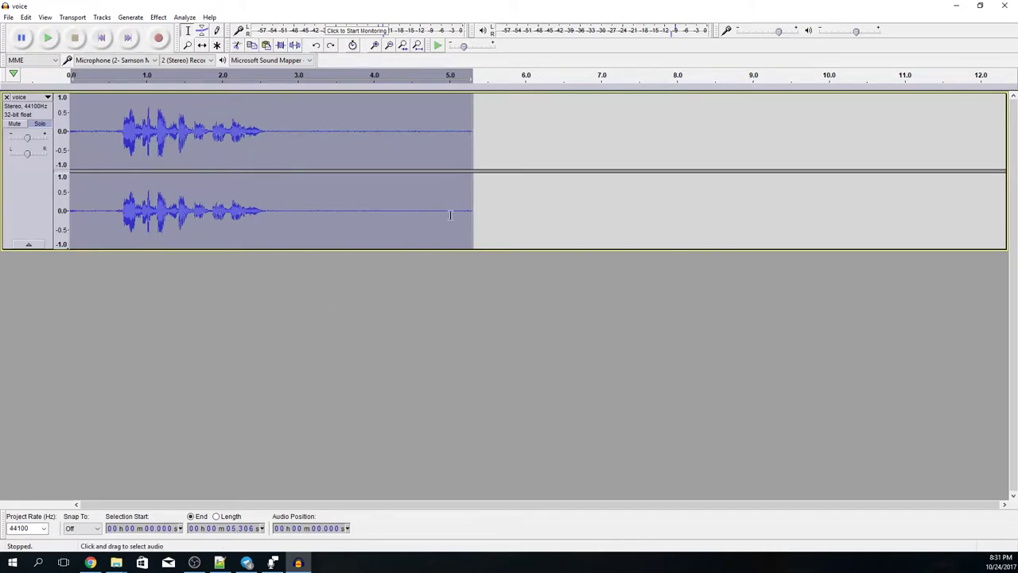
{"action": "left_click", "coordinate": [278, 276]}
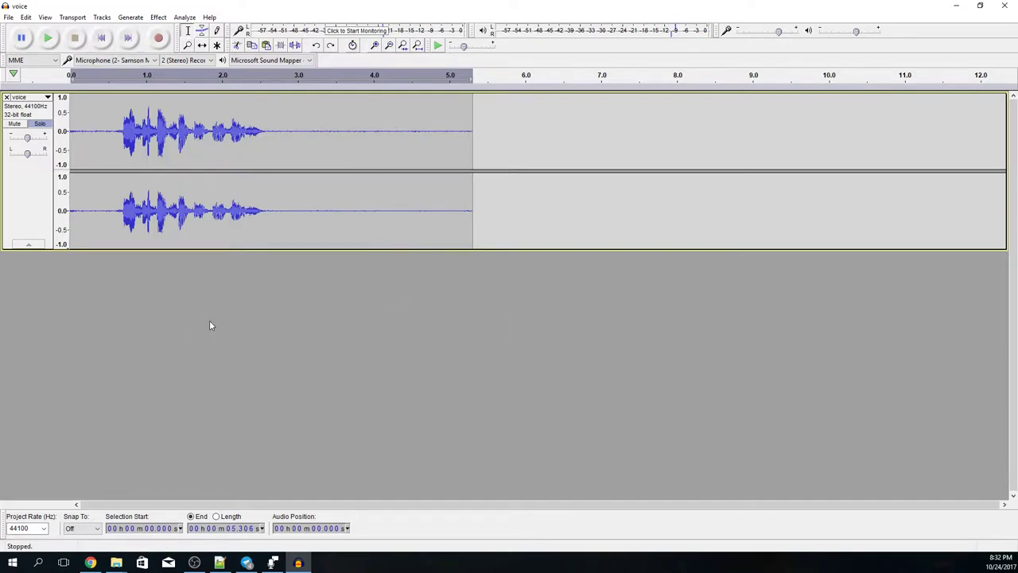
{"action": "double_click", "coordinate": [273, 170]}
Step: Paste a duplicate of the voice track below the original
{"action": "left_click", "coordinate": [212, 350]}
{"action": "key", "text": "ctrl+v"}
{"action": "left_click", "coordinate": [315, 302]}
{"action": "left_click", "coordinate": [189, 154]}
{"action": "left_click", "coordinate": [202, 293]}
Step: Audition the soloed original track from the start, then select the whole 0–5.3 s lower clip
{"action": "left_click", "coordinate": [41, 285]}
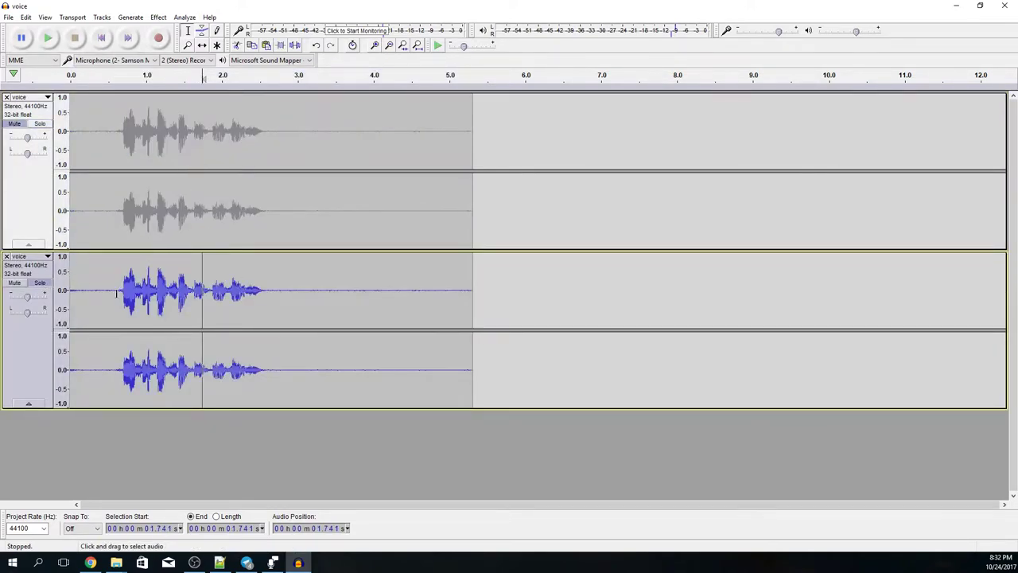
{"action": "left_click", "coordinate": [105, 141]}
{"action": "left_click", "coordinate": [40, 123]}
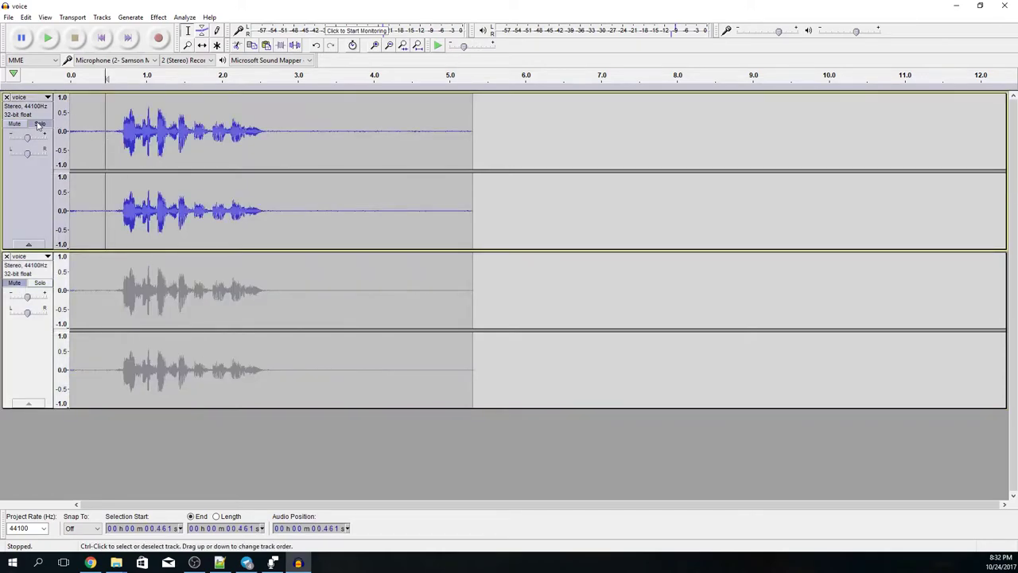
{"action": "left_click", "coordinate": [100, 38]}
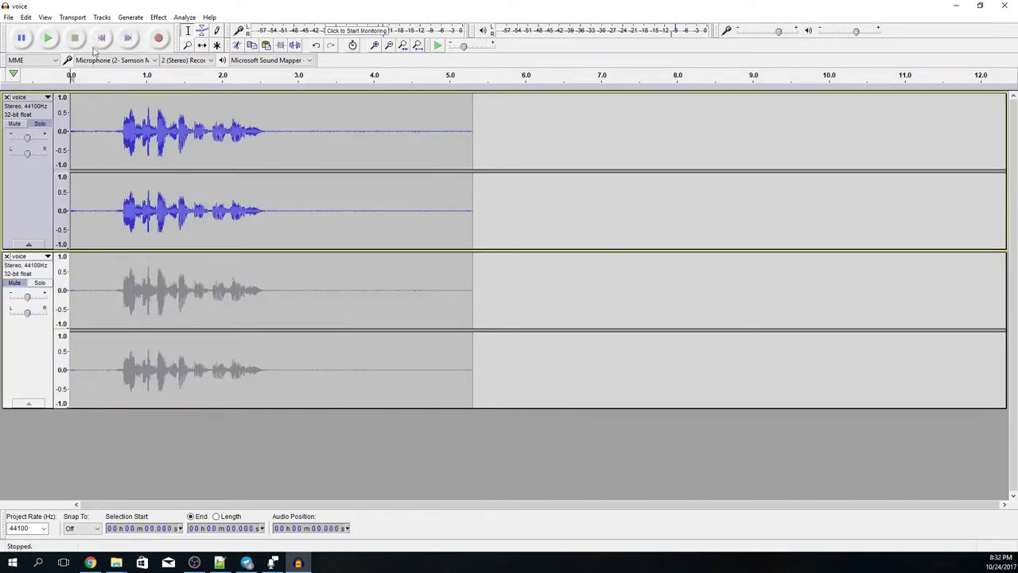
{"action": "left_click", "coordinate": [50, 39]}
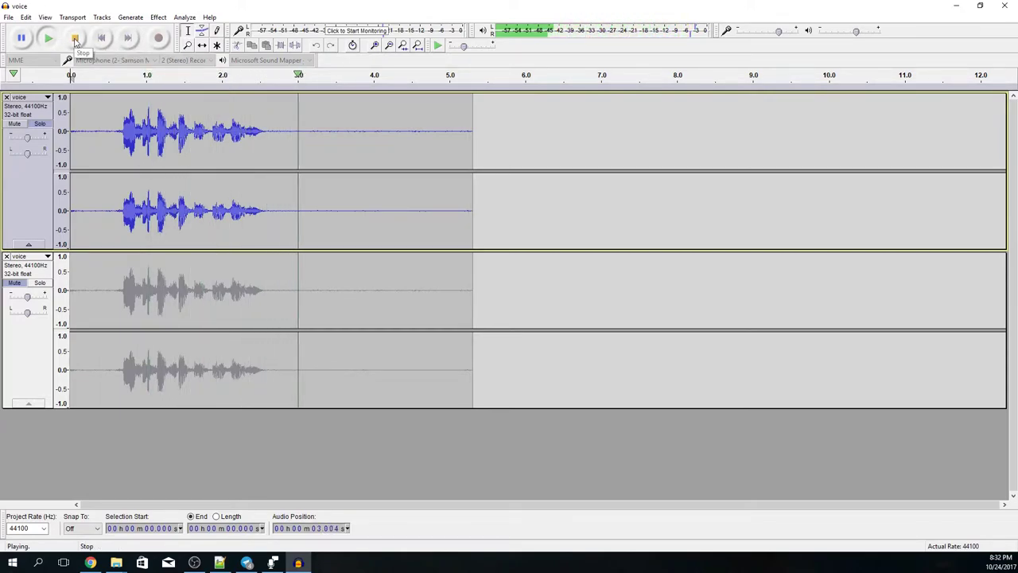
{"action": "left_click", "coordinate": [76, 39]}
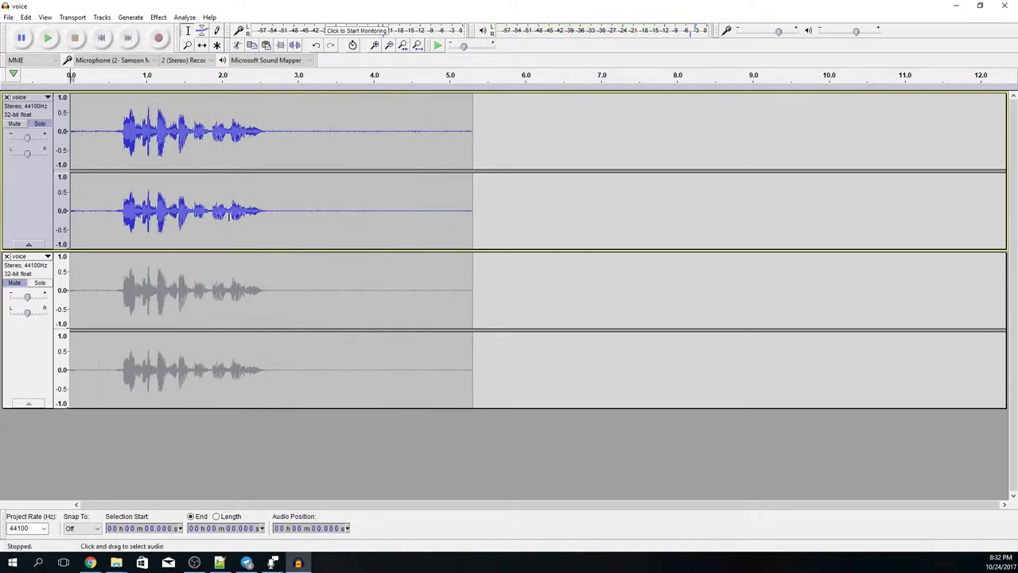
{"action": "left_click", "coordinate": [35, 277]}
{"action": "double_click", "coordinate": [154, 309]}
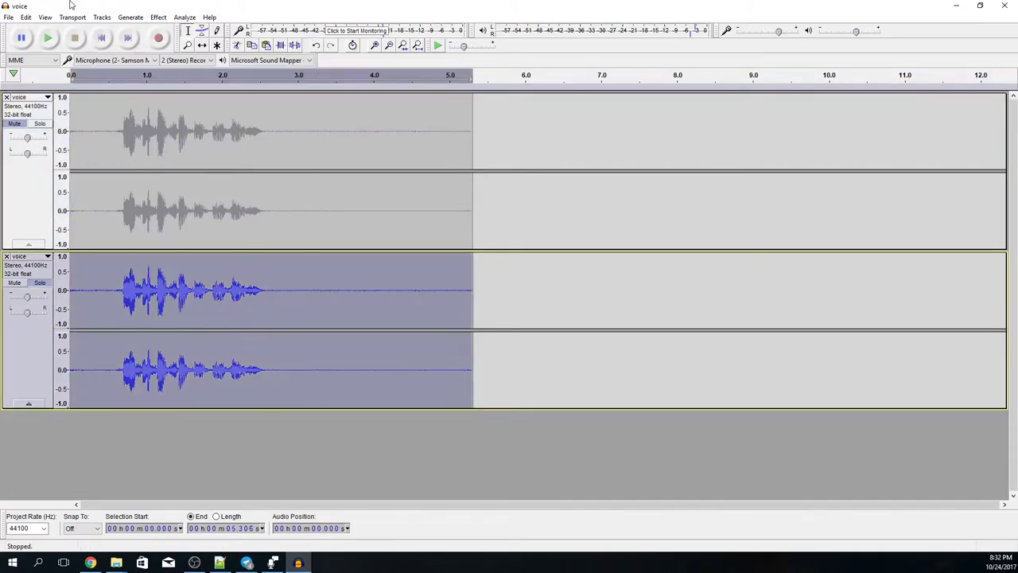
Step: Apply Equalization with the Samson Denoise curve notching 1000, 2000 and 3000 Hz to the lower track
{"action": "left_click", "coordinate": [159, 17]}
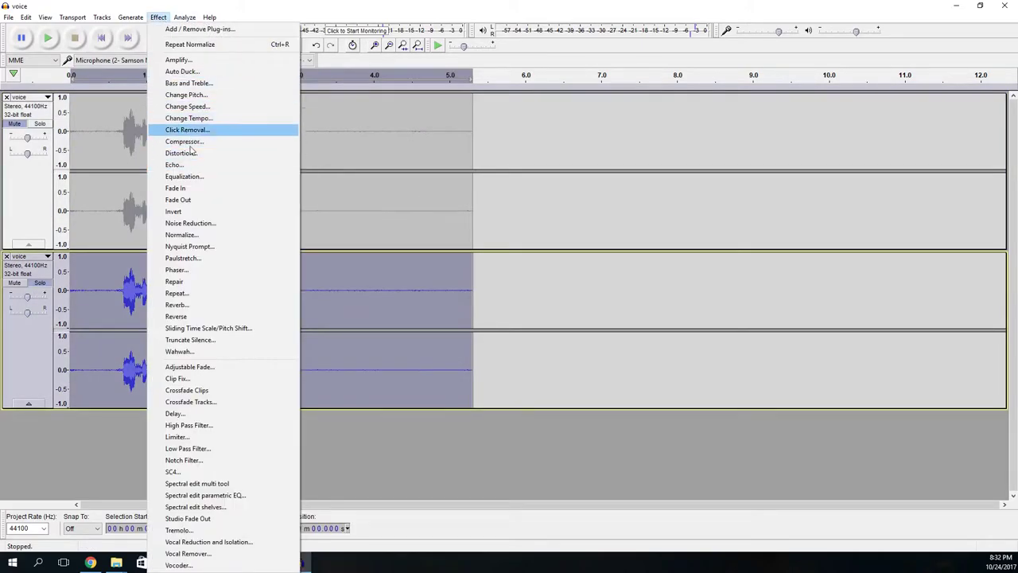
{"action": "left_click", "coordinate": [214, 175]}
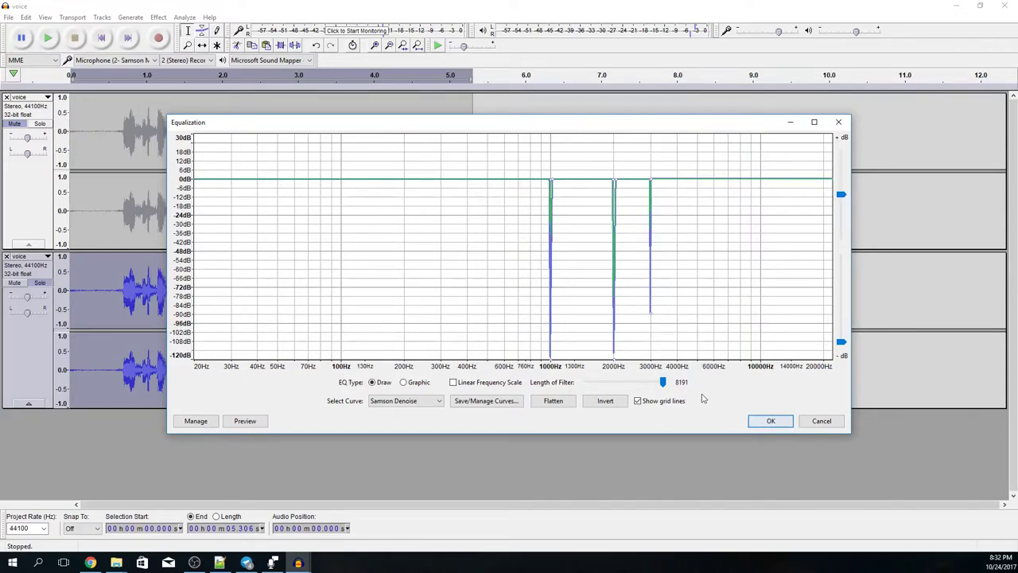
{"action": "left_click", "coordinate": [771, 421]}
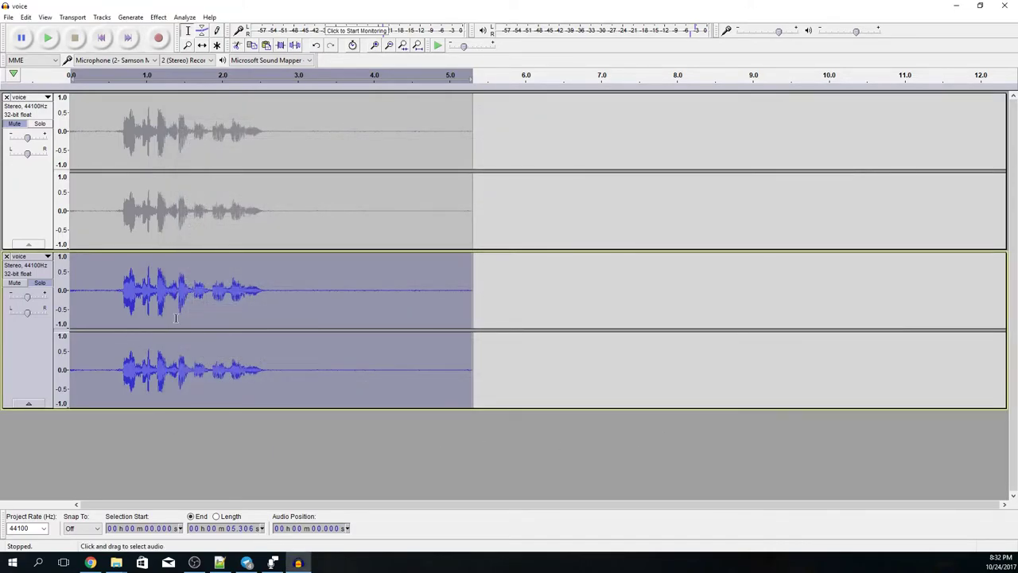
{"action": "left_click", "coordinate": [421, 305]}
{"action": "left_click", "coordinate": [247, 298]}
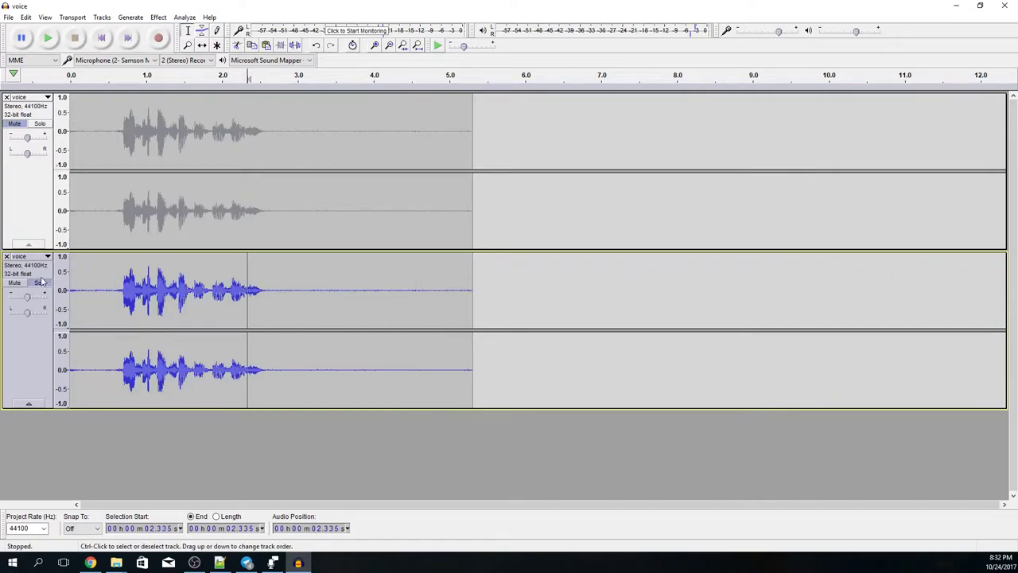
{"action": "left_click", "coordinate": [71, 274]}
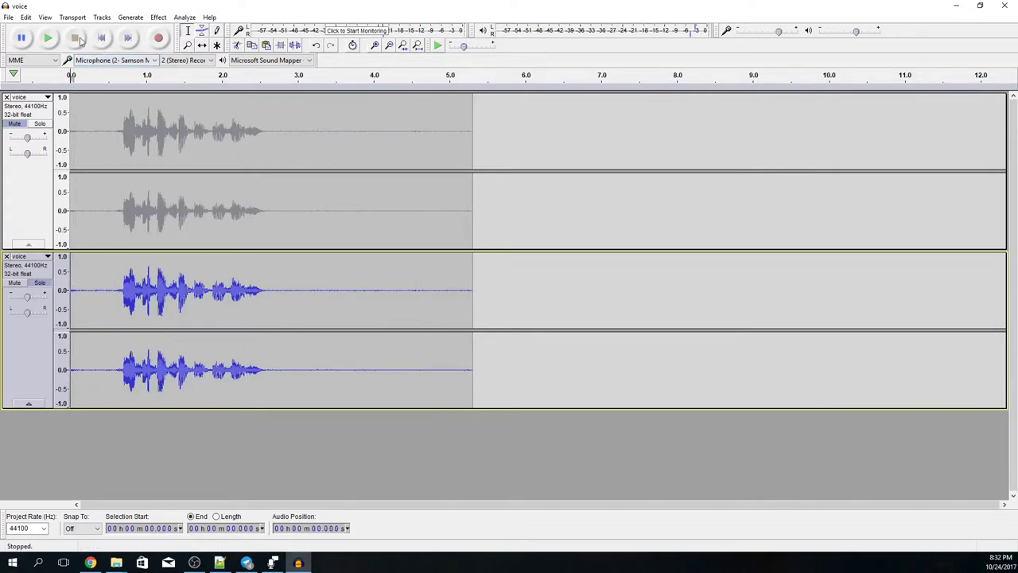
{"action": "left_click", "coordinate": [41, 125]}
{"action": "left_click_drag", "start_coordinate": [278, 135], "coordinate": [414, 141]}
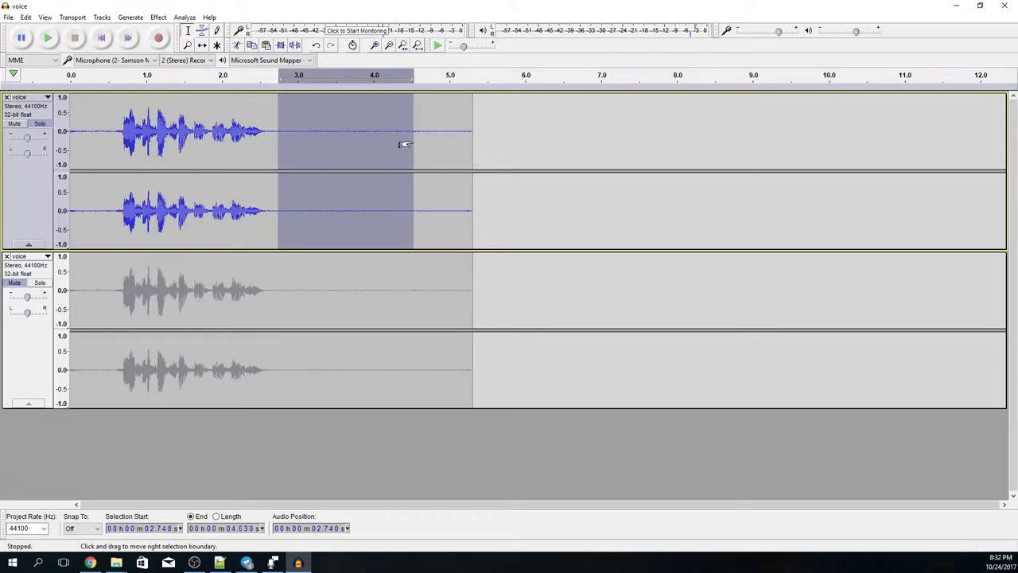
{"action": "left_click", "coordinate": [47, 37]}
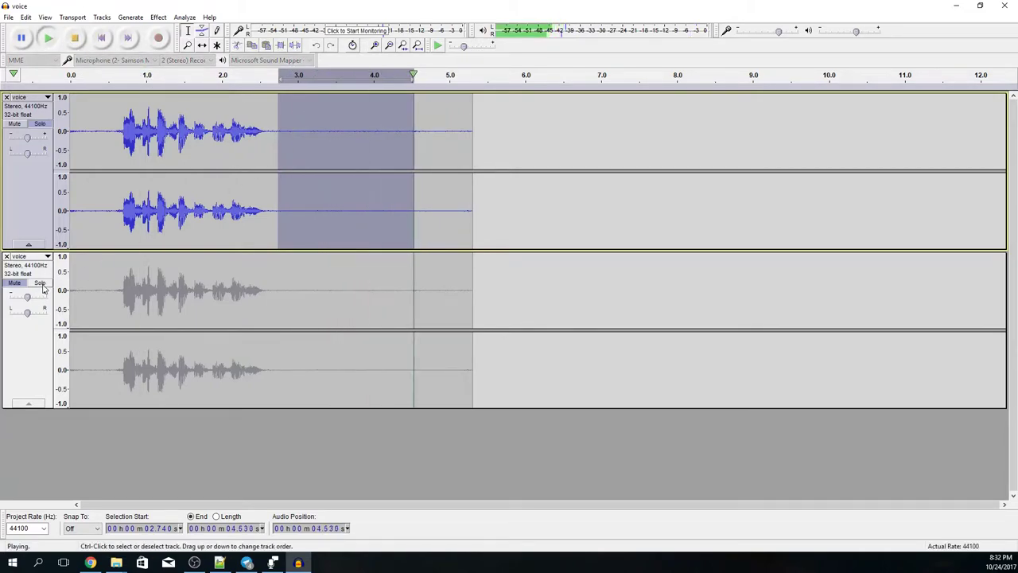
{"action": "left_click", "coordinate": [40, 283]}
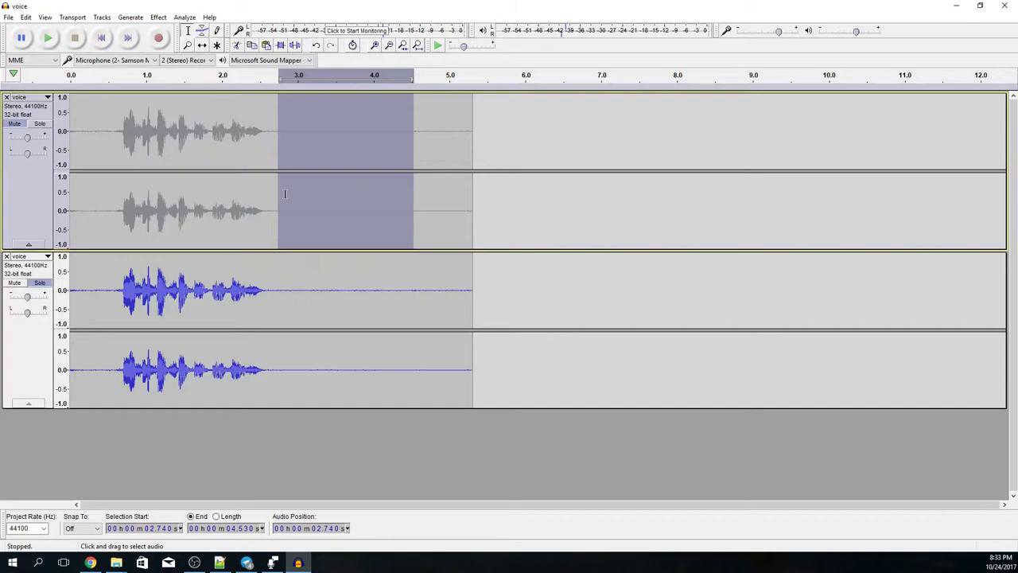
{"action": "left_click", "coordinate": [49, 38]}
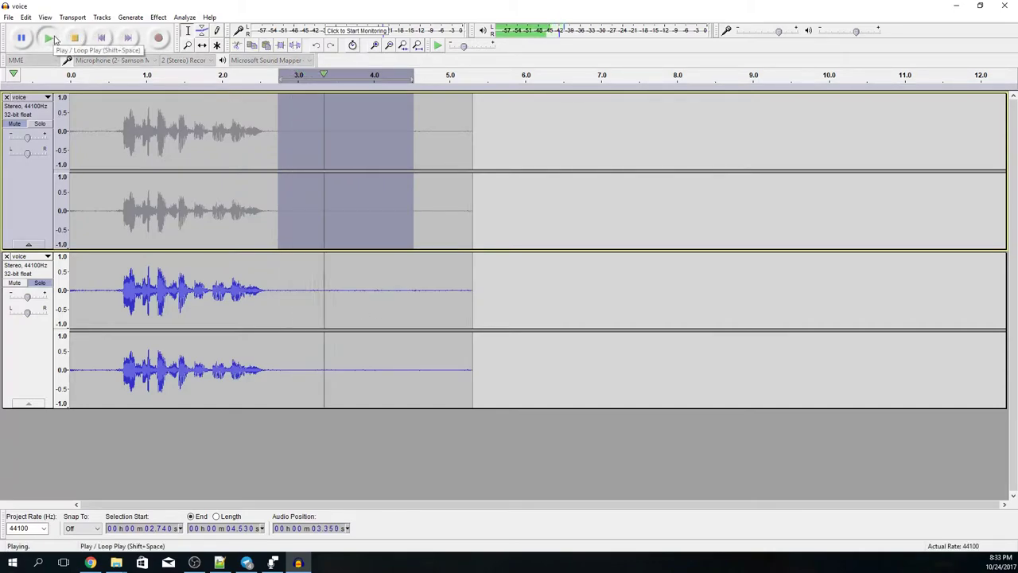
{"action": "left_click", "coordinate": [41, 123]}
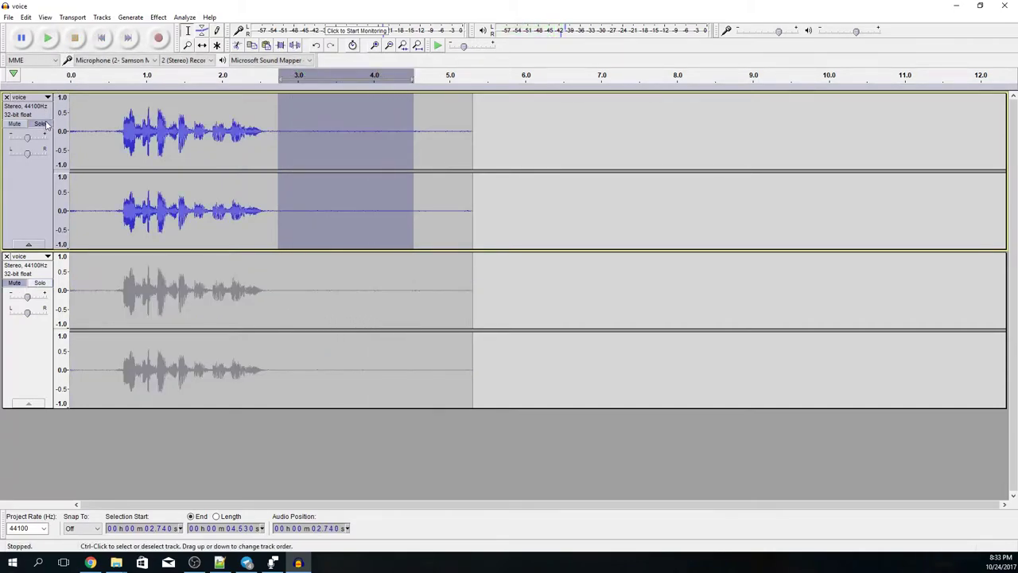
{"action": "left_click", "coordinate": [49, 38]}
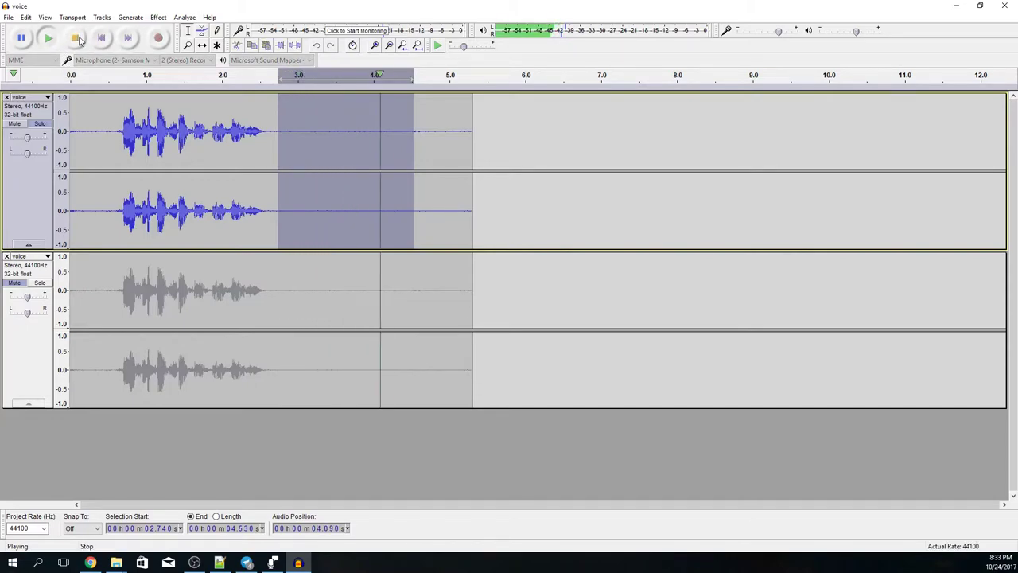
{"action": "left_click", "coordinate": [74, 38]}
{"action": "left_click", "coordinate": [40, 283]}
{"action": "left_click", "coordinate": [49, 38]}
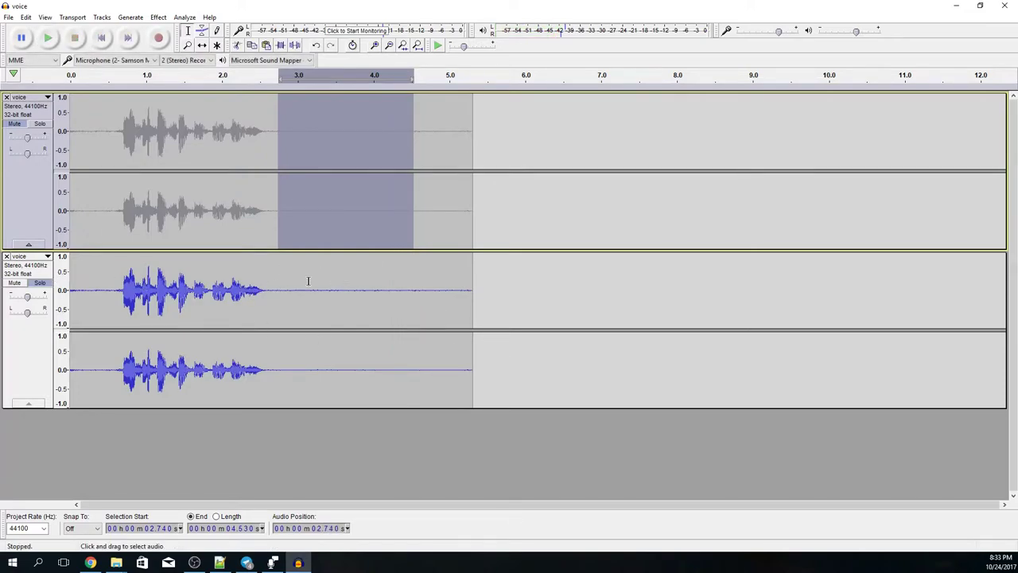
{"action": "left_click_drag", "start_coordinate": [104, 283], "coordinate": [372, 292]}
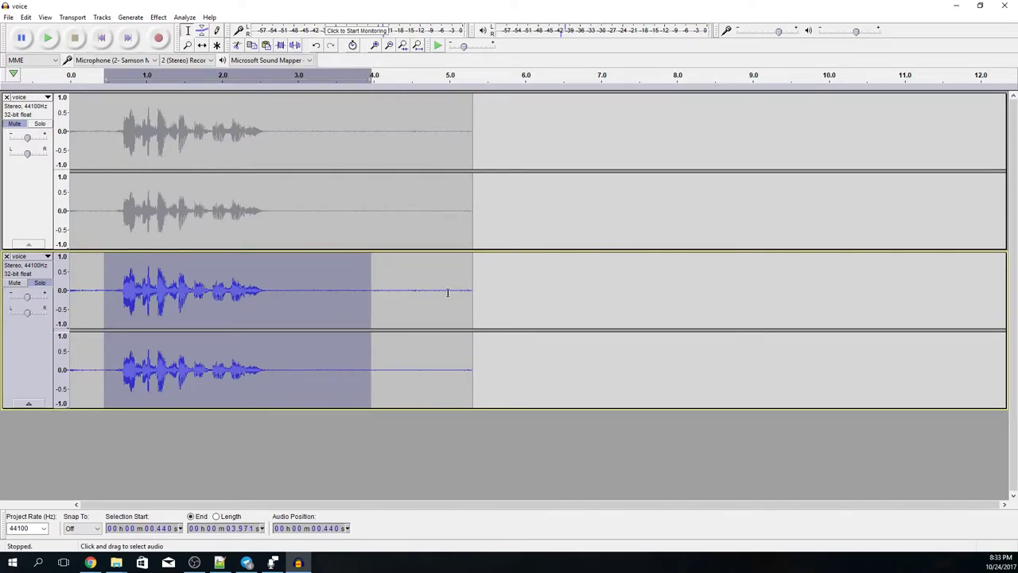
{"action": "left_click", "coordinate": [248, 300]}
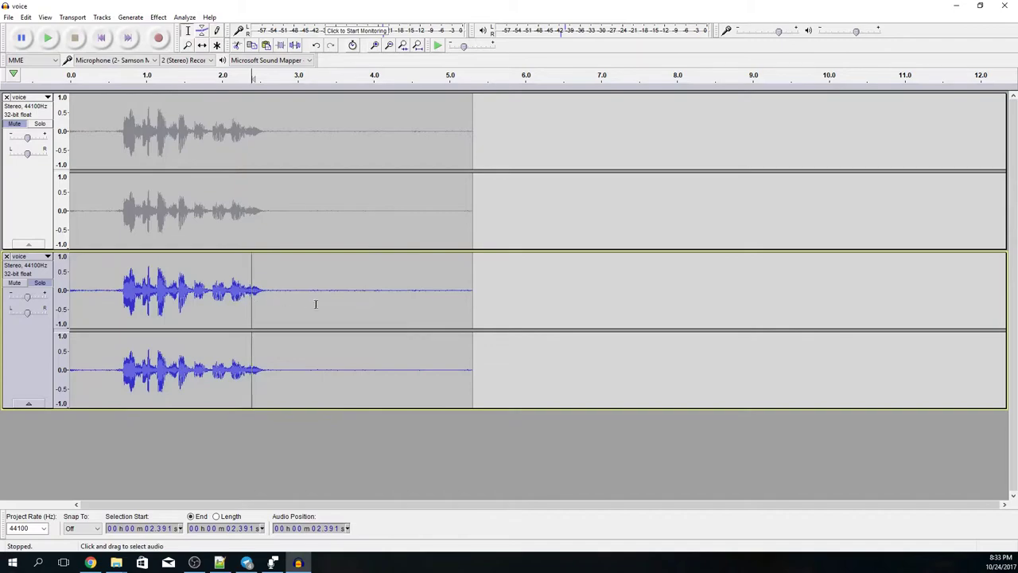
{"action": "left_click", "coordinate": [338, 309]}
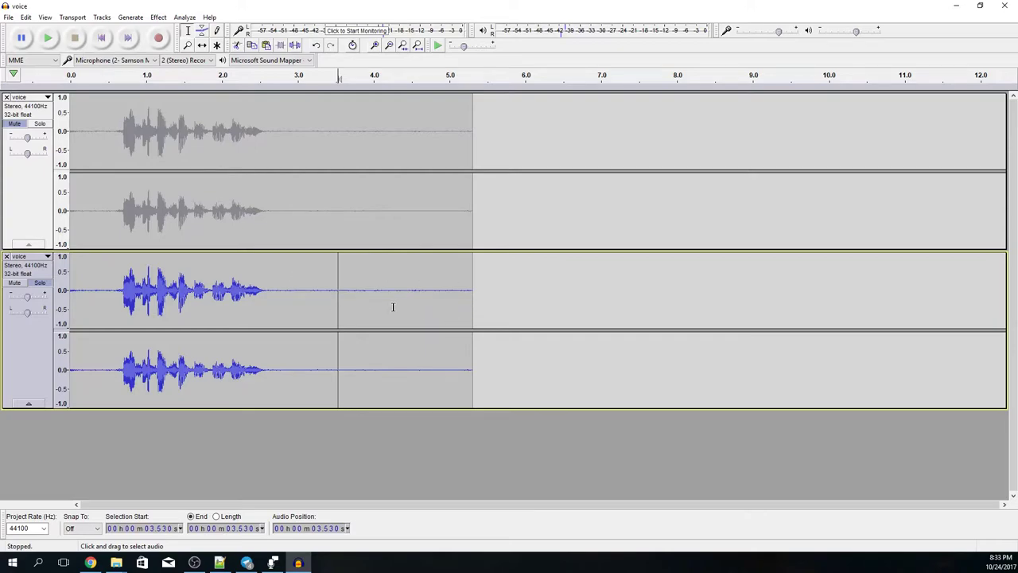
{"action": "left_click", "coordinate": [342, 302]}
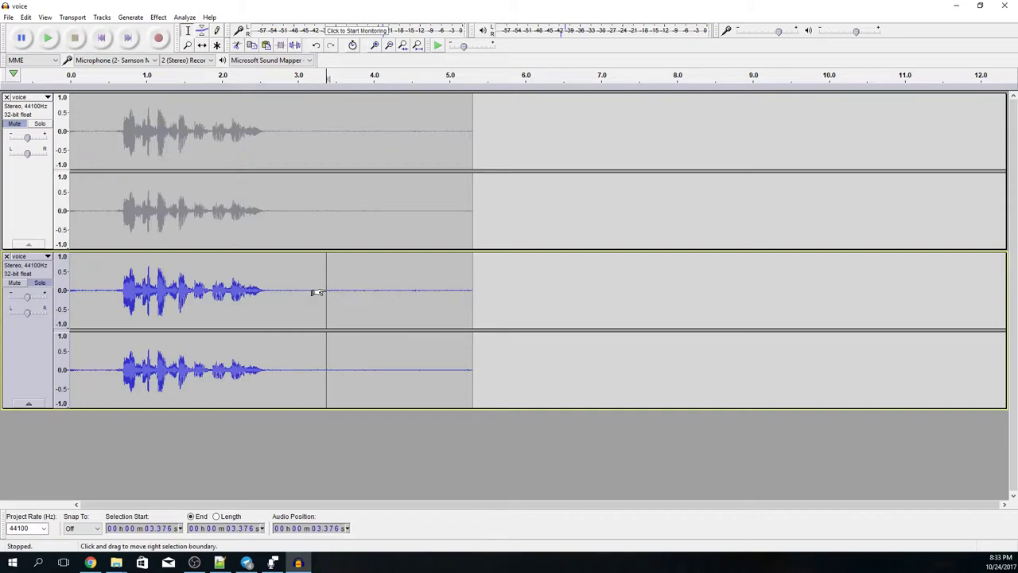
{"action": "left_click", "coordinate": [265, 291]}
{"action": "left_click", "coordinate": [375, 294]}
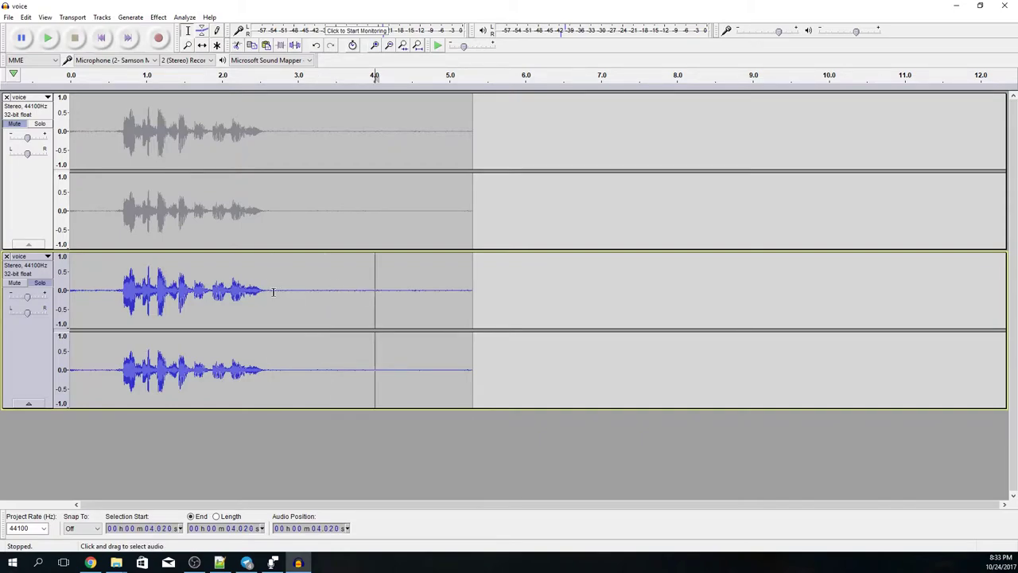
Step: Capture a Noise Reduction noise profile from the quiet stretch of 2.96–4.73 s
{"action": "left_click_drag", "start_coordinate": [269, 291], "coordinate": [463, 296]}
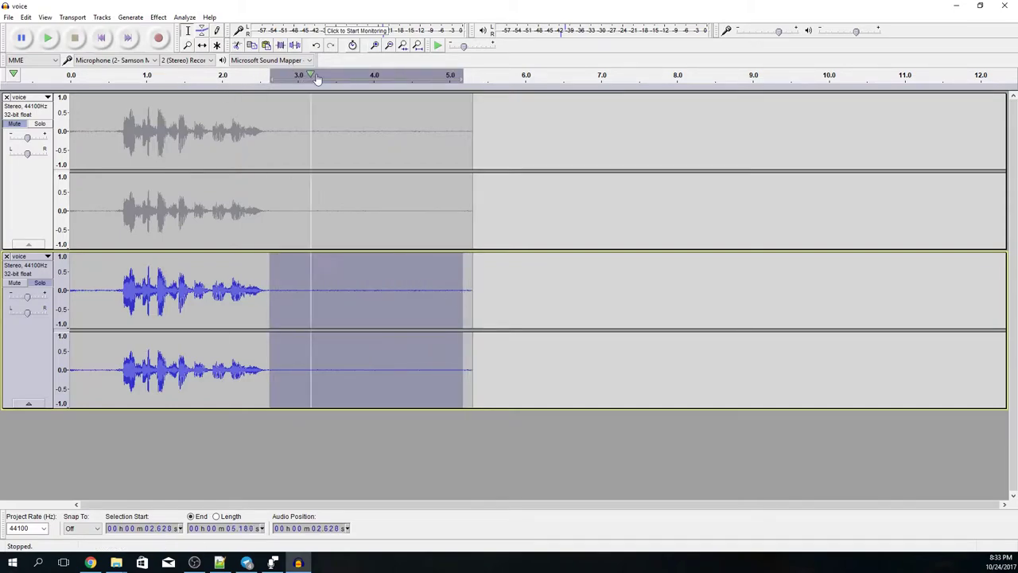
{"action": "left_click_drag", "start_coordinate": [295, 291], "coordinate": [428, 291]}
{"action": "left_click", "coordinate": [159, 17]}
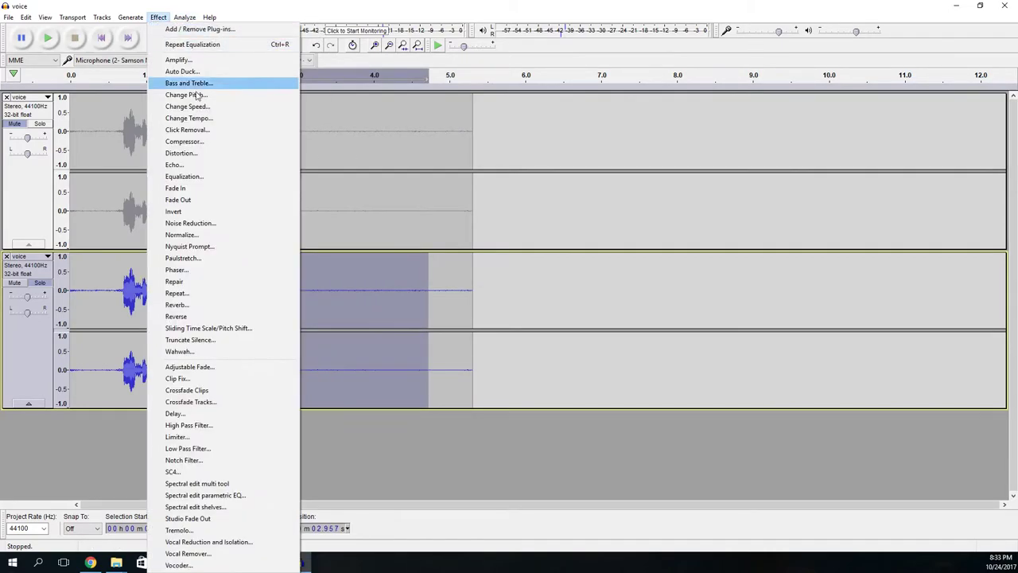
{"action": "left_click", "coordinate": [189, 223]}
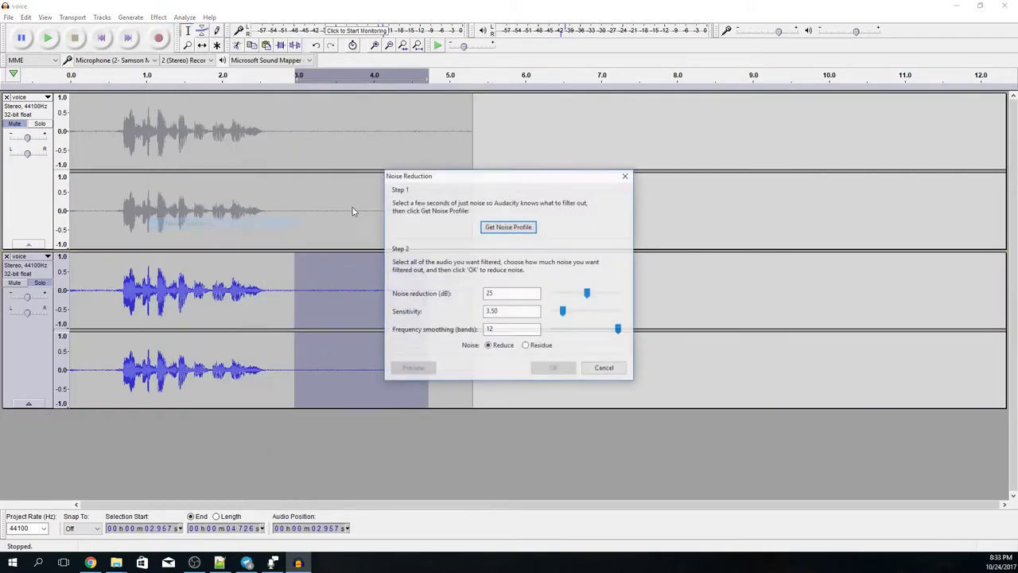
{"action": "left_click", "coordinate": [508, 227]}
Step: Preview Noise Reduction on the whole lower voice clip with its current settings
{"action": "double_click", "coordinate": [320, 295]}
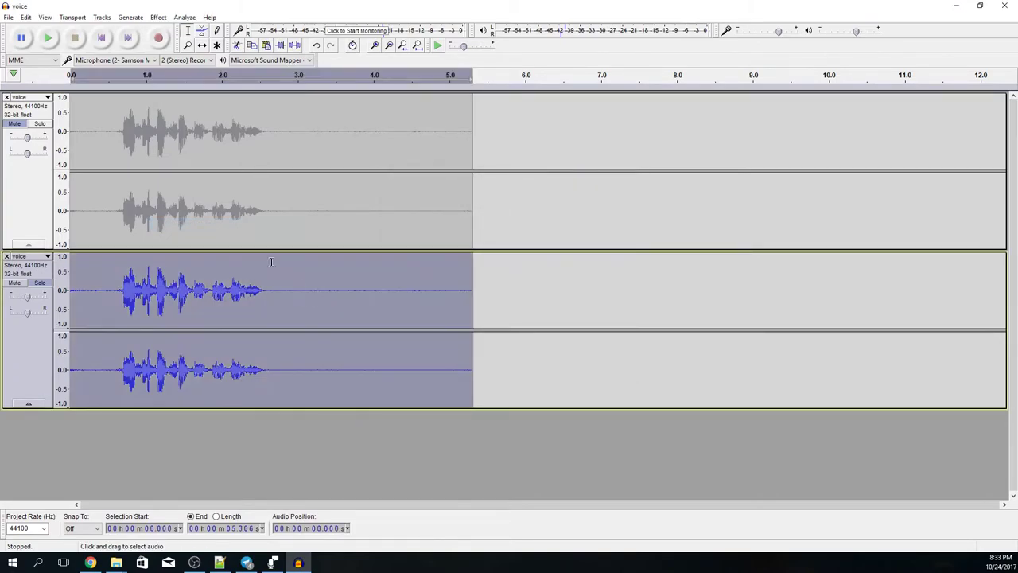
{"action": "left_click", "coordinate": [159, 18]}
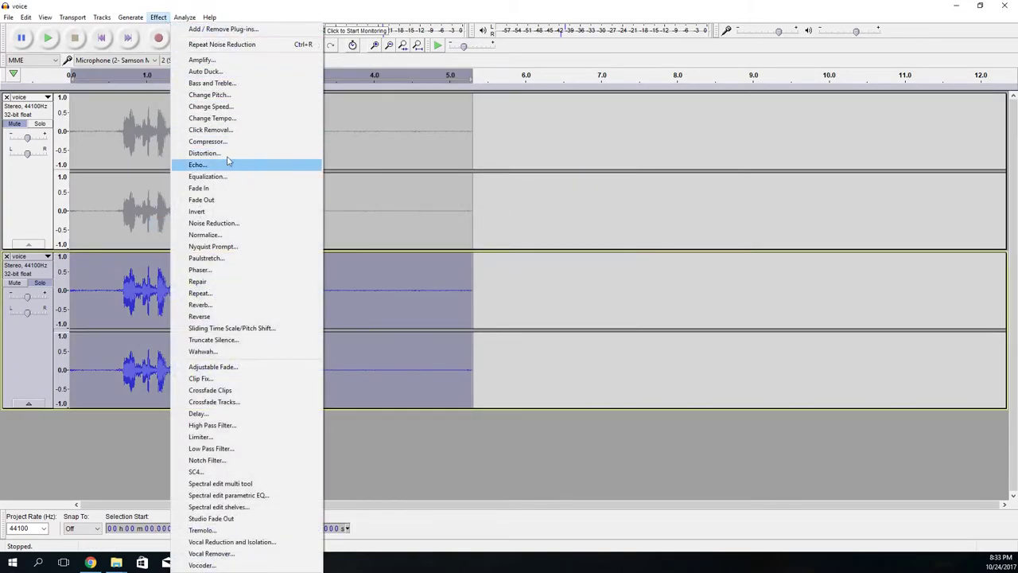
{"action": "left_click", "coordinate": [254, 223]}
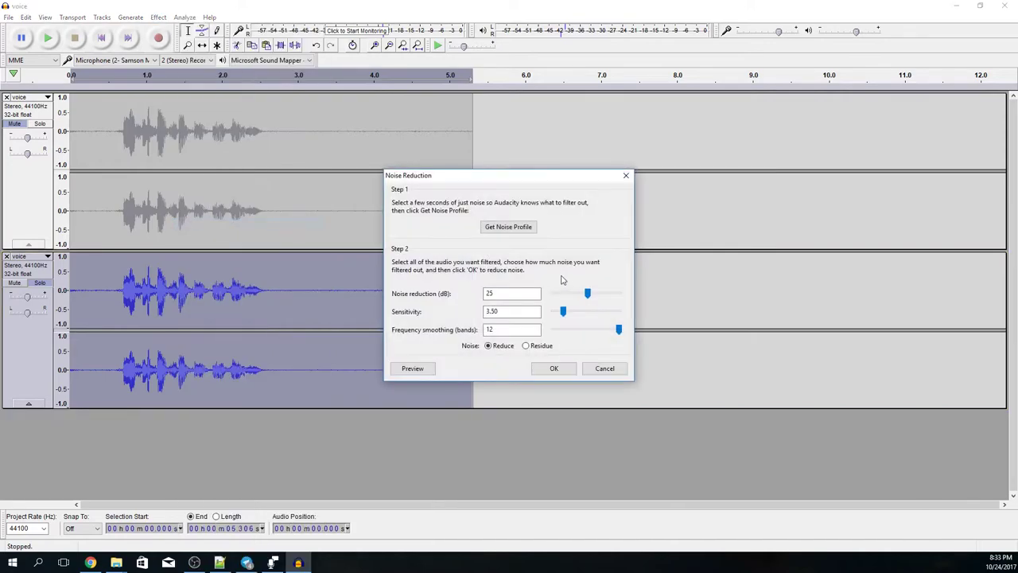
{"action": "left_click", "coordinate": [423, 373]}
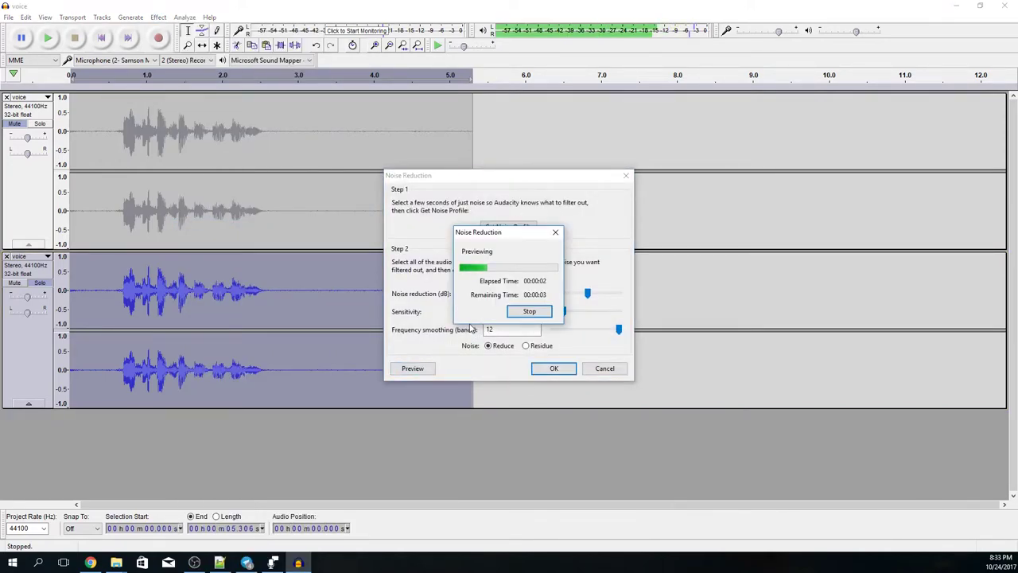
{"action": "left_click", "coordinate": [521, 311]}
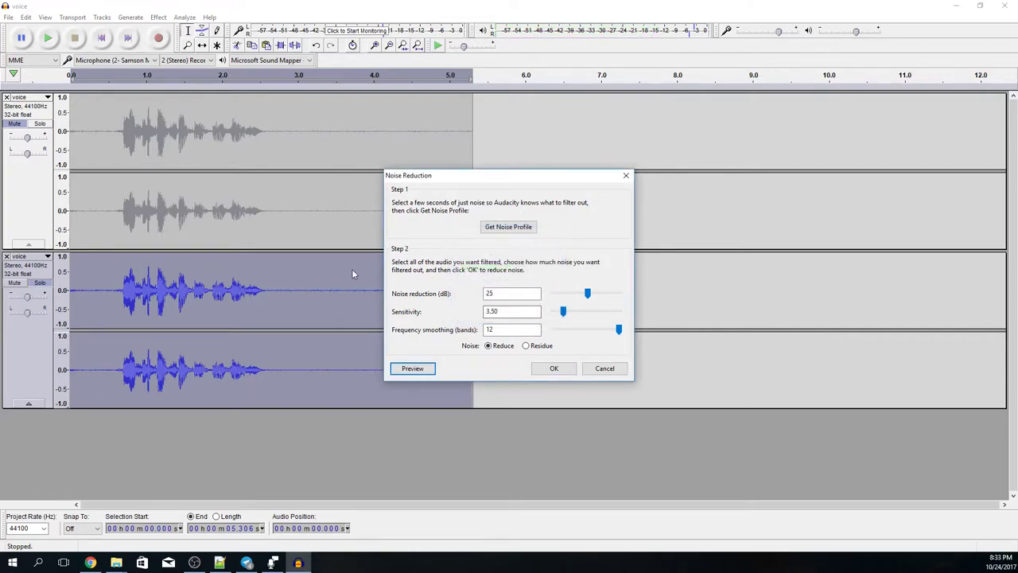
Step: Lower sensitivity to 2.50 and noise reduction to 22 dB, previewing each change
{"action": "left_click", "coordinate": [564, 313]}
{"action": "left_click_drag", "start_coordinate": [564, 313], "coordinate": [561, 314]}
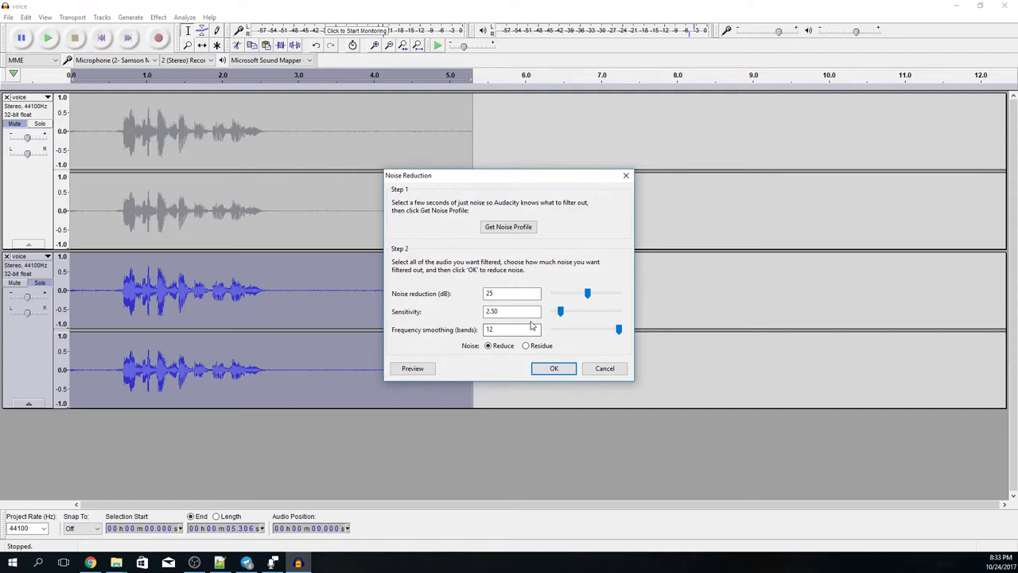
{"action": "left_click", "coordinate": [414, 370]}
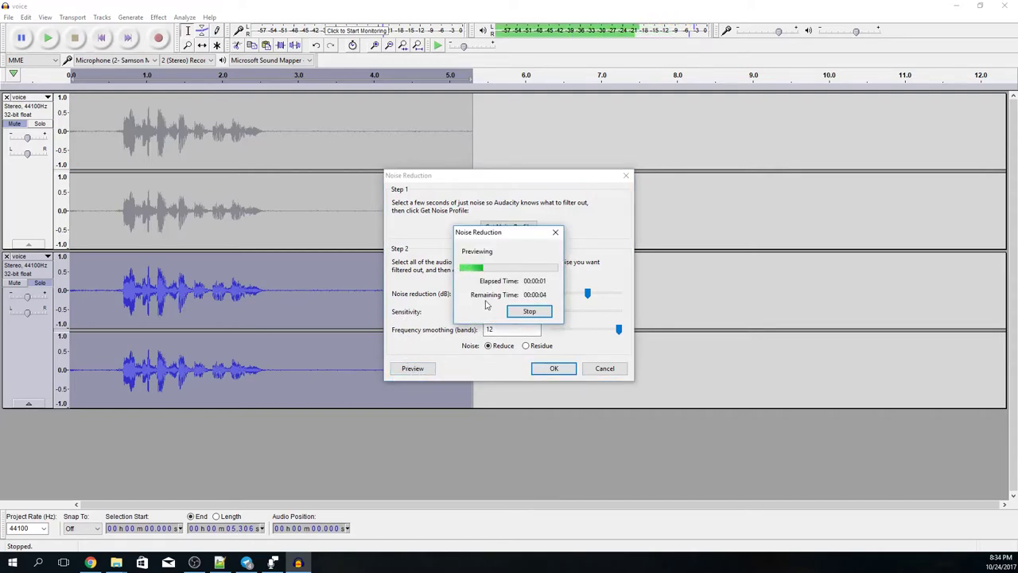
{"action": "left_click", "coordinate": [529, 311]}
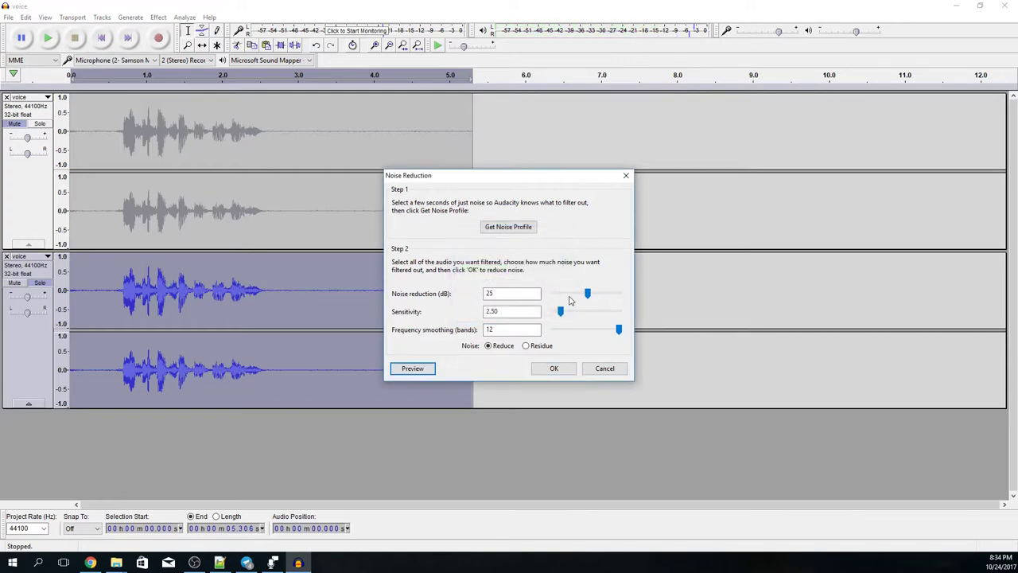
{"action": "left_click_drag", "start_coordinate": [590, 299], "coordinate": [586, 298]}
{"action": "left_click", "coordinate": [423, 370]}
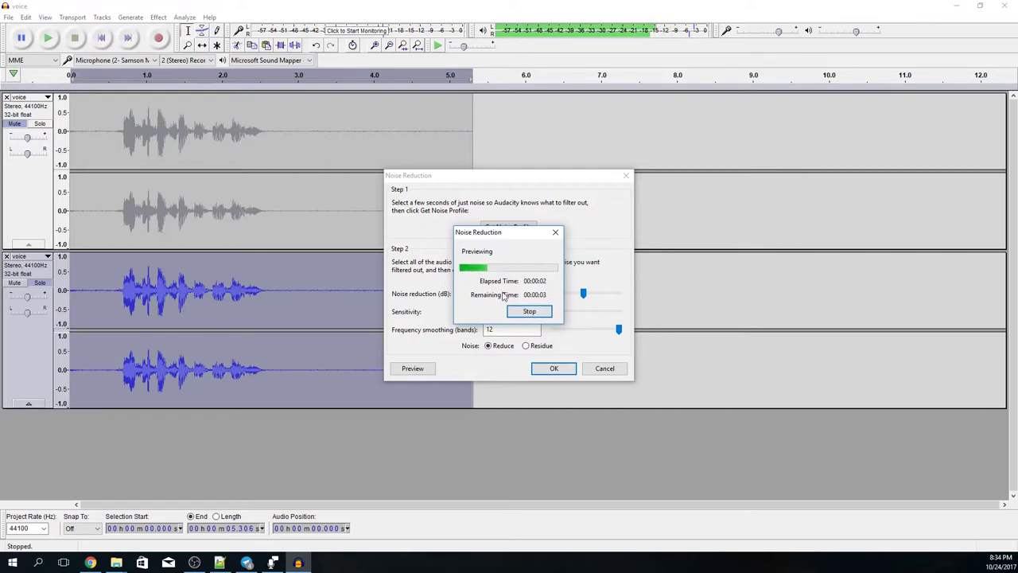
{"action": "left_click", "coordinate": [529, 311]}
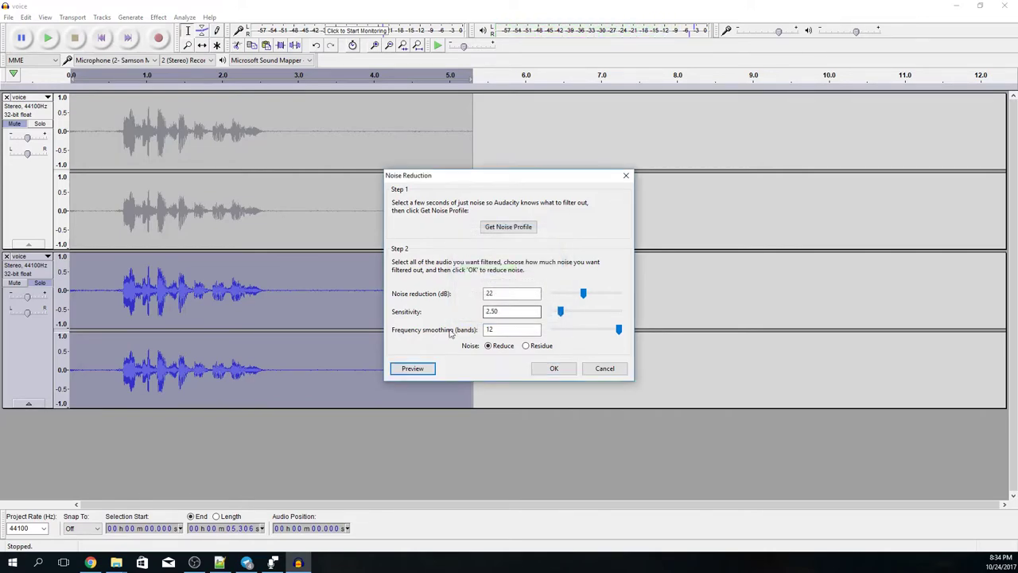
Step: Drop sensitivity to 2.00, preview it, and apply the noise reduction at 22 dB
{"action": "left_click_drag", "start_coordinate": [562, 312], "coordinate": [561, 315]}
{"action": "left_click", "coordinate": [412, 368]}
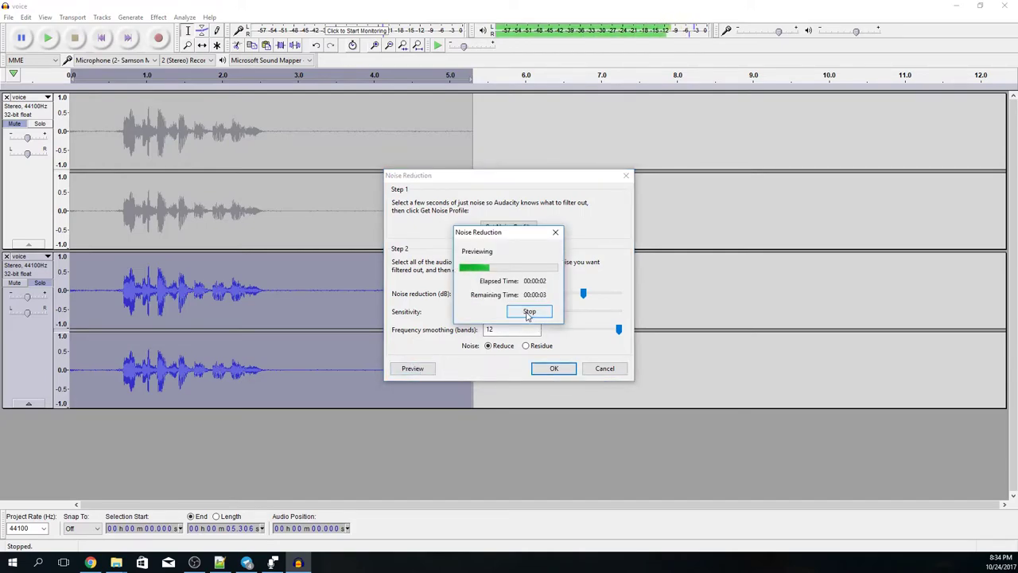
{"action": "left_click", "coordinate": [528, 311]}
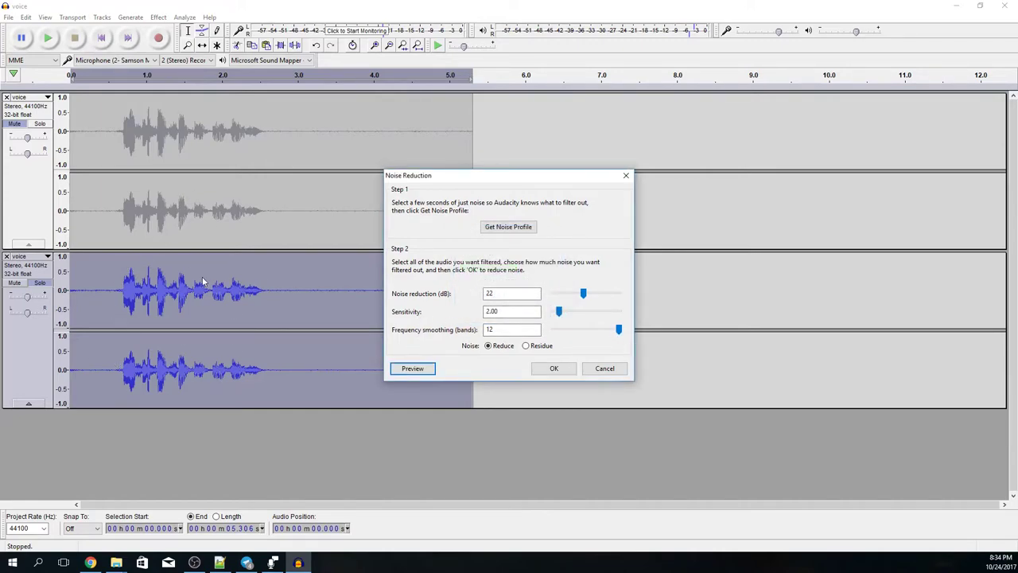
{"action": "left_click", "coordinate": [547, 371]}
{"action": "left_click", "coordinate": [445, 301]}
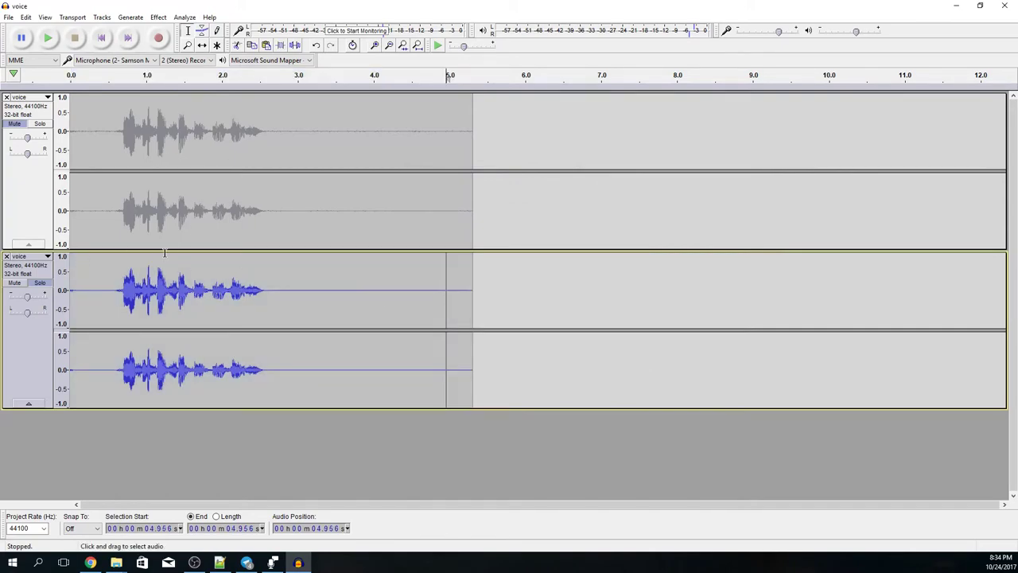
{"action": "left_click", "coordinate": [94, 278]}
{"action": "left_click", "coordinate": [101, 38]}
{"action": "left_click", "coordinate": [48, 37]}
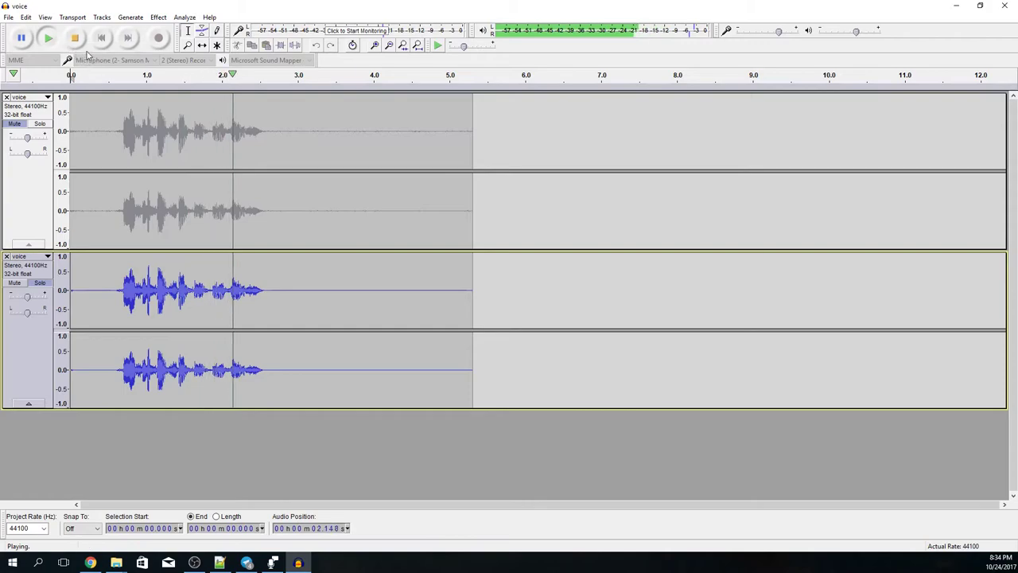
{"action": "left_click", "coordinate": [75, 38]}
{"action": "left_click_drag", "start_coordinate": [318, 292], "coordinate": [424, 318]}
{"action": "left_click", "coordinate": [267, 292]}
{"action": "left_click", "coordinate": [430, 295]}
{"action": "left_click", "coordinate": [263, 129]}
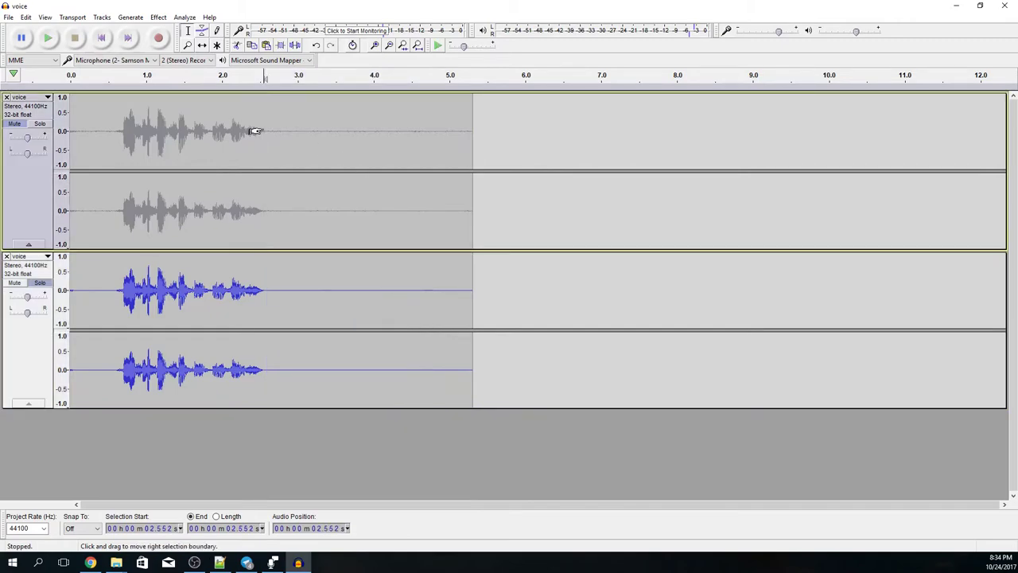
{"action": "left_click", "coordinate": [132, 127]}
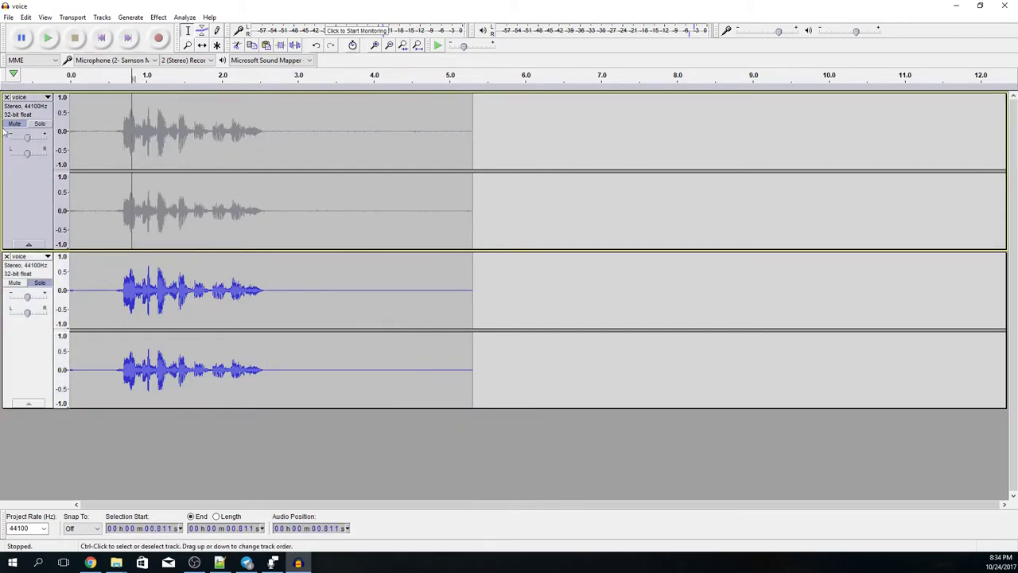
{"action": "left_click", "coordinate": [40, 124]}
{"action": "left_click", "coordinate": [115, 109]}
{"action": "left_click", "coordinate": [48, 37]}
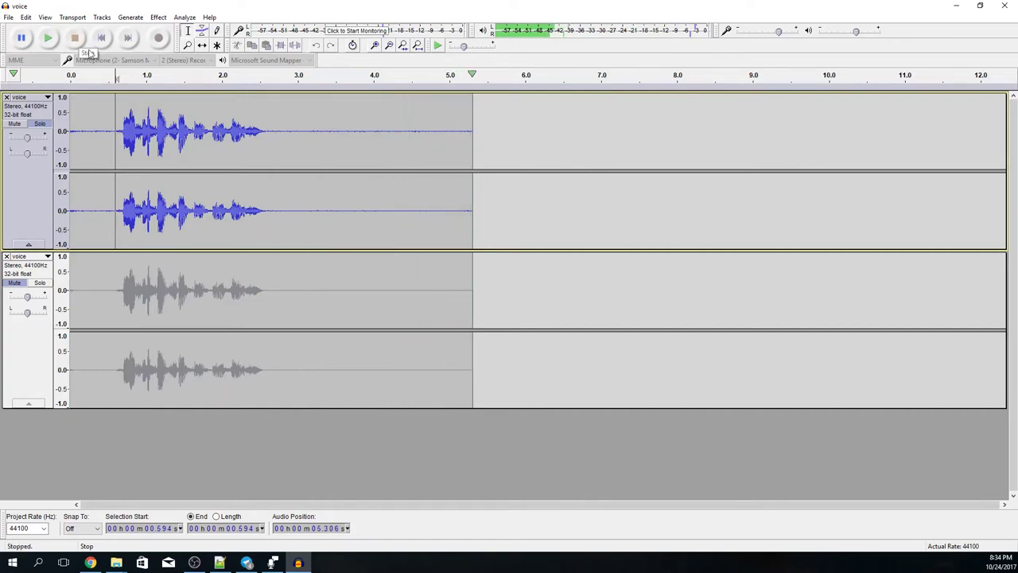
{"action": "left_click", "coordinate": [116, 280]}
{"action": "left_click", "coordinate": [40, 283]}
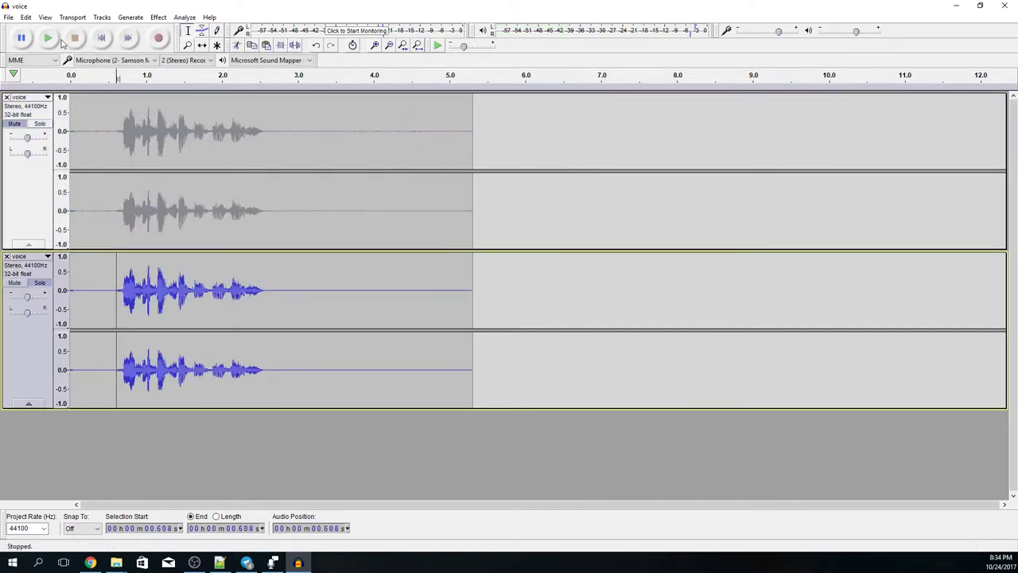
{"action": "left_click", "coordinate": [49, 40]}
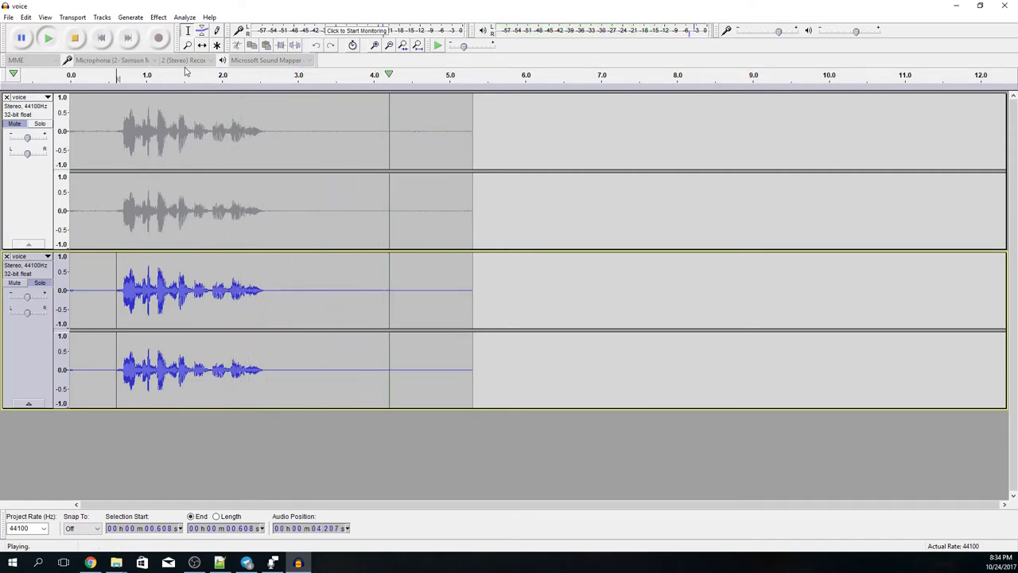
{"action": "left_click", "coordinate": [298, 263]}
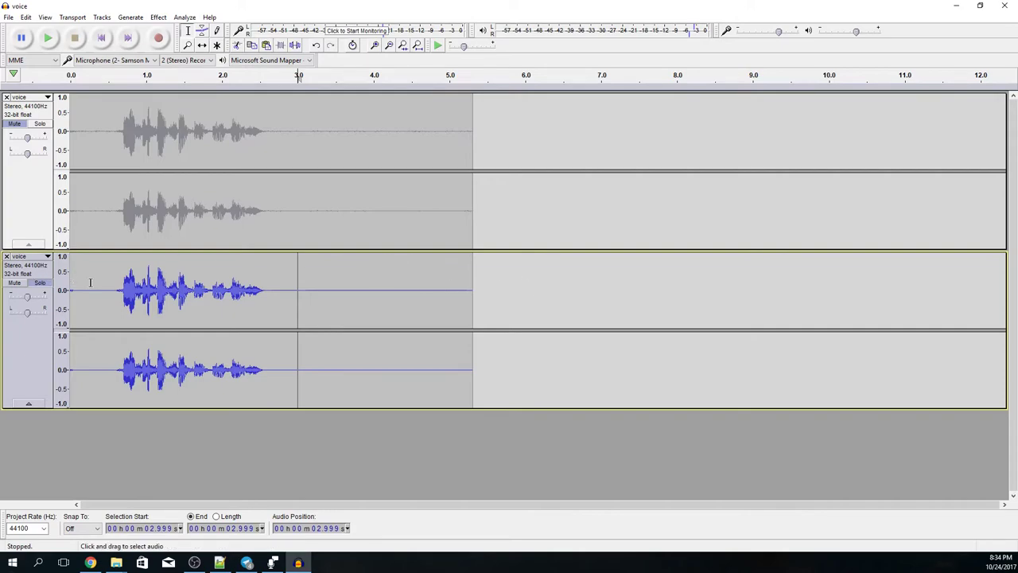
{"action": "left_click", "coordinate": [281, 315]}
{"action": "left_click", "coordinate": [300, 288]}
{"action": "left_click", "coordinate": [226, 278]}
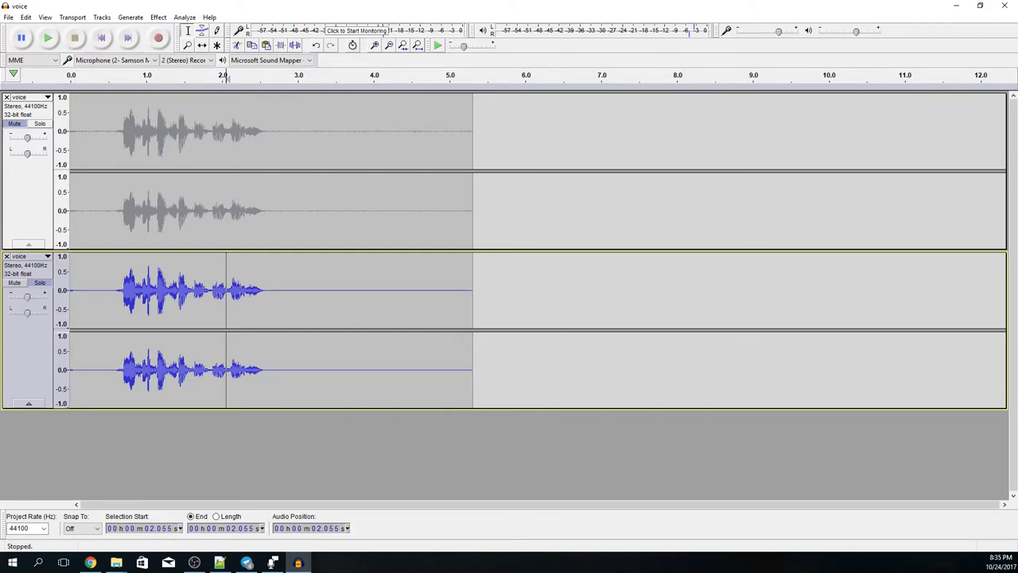
{"action": "key", "text": "alt+Tab"}
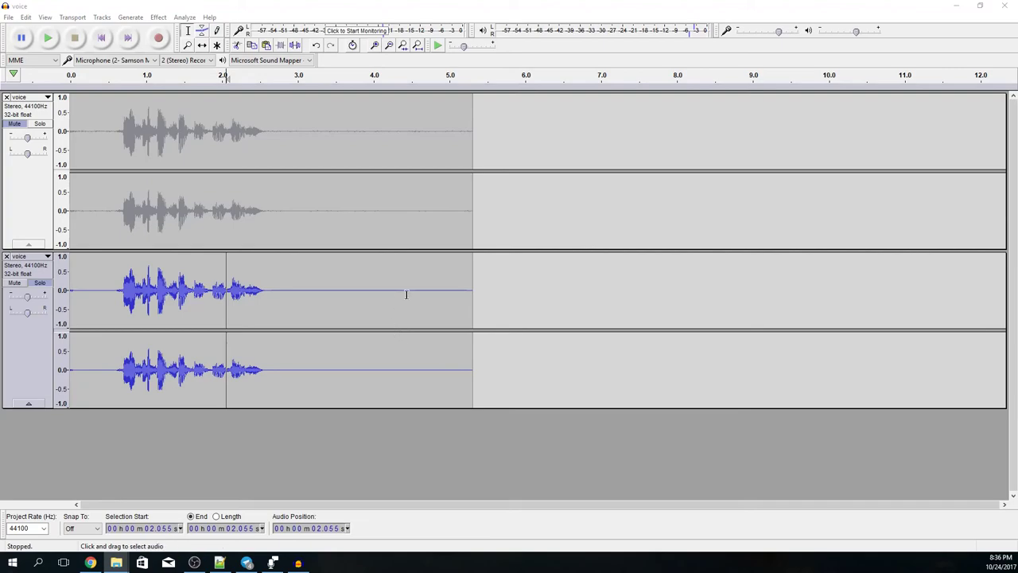
Step: Select the speech in the lower track, roughly 0.52 s to 2.64 s
{"action": "left_click", "coordinate": [360, 286]}
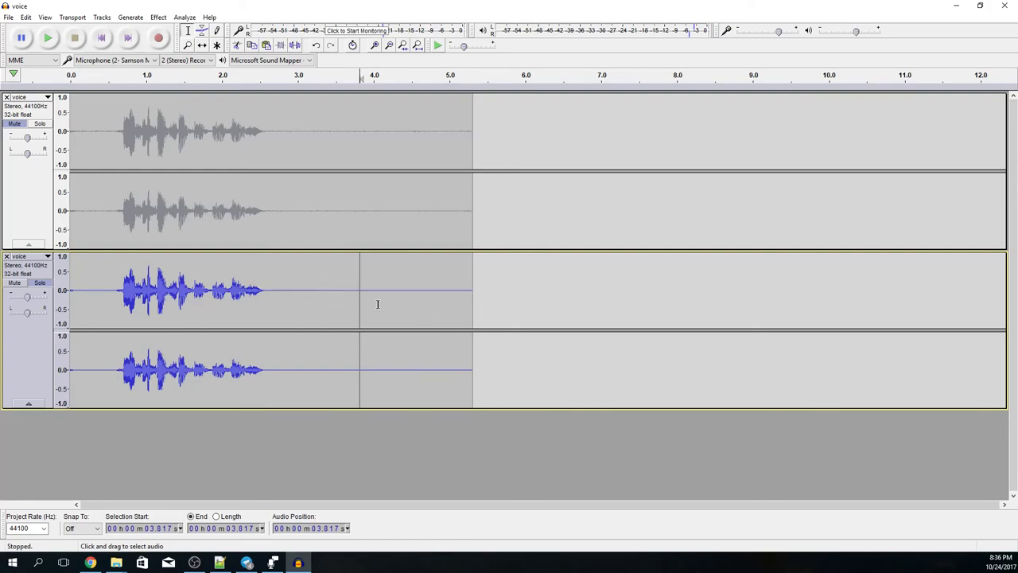
{"action": "mouse_move", "coordinate": [265, 293]}
{"action": "left_mouse_down"}
{"action": "mouse_move", "coordinate": [159, 288]}
{"action": "mouse_move", "coordinate": [279, 282]}
{"action": "left_mouse_up"}
{"action": "left_click", "coordinate": [326, 294]}
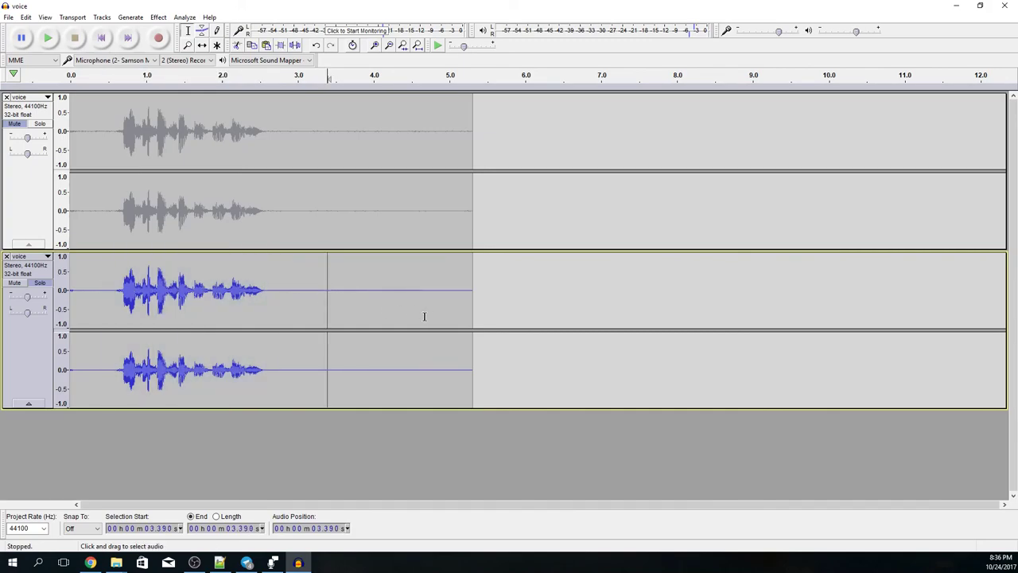
{"action": "left_click_drag", "start_coordinate": [110, 289], "coordinate": [270, 292]}
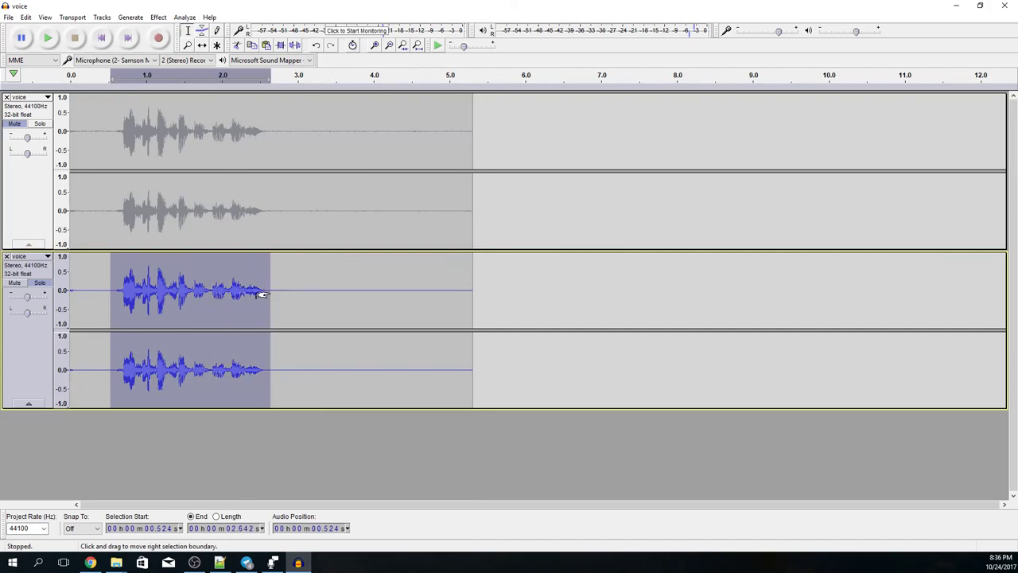